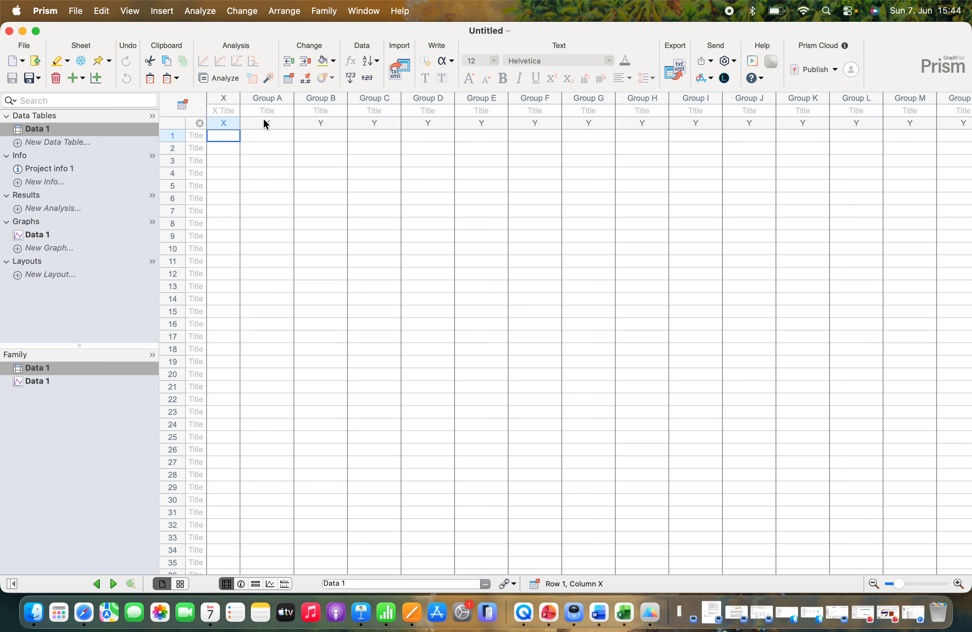
Paste the copied data with its column titles into the Data 1 table starting at Group A, and make the window full screen
{"action": "left_click", "coordinate": [266, 137]}
{"action": "type", "text": "DW\tH2O2\tMDA\tCAT\tAPX\tGR\tGSH\tGSSG\tAsA 19.16\t50.96\t9.46\t78.75\t9.53\t83.06\t27.88\t16.39\t52.62 18.40\t65.60\t15.91\t85.91\t8.10\t85.84\t32.14\t19.98\t57.46 17.24\t64.24\t11.80\t91.41\t6.68\t79.38\t28.81\t20.81\t55.40 10.93\t125.44\t53.23\t80.64\t11.41\t88.89\t15.03\t42.05\t76.81 10.82\t129.28\t64.95\t96.92\t13.75\t91.18\t17.57\t40.79\t74.97 8.53\t121.39\t61.94\t106.08\t10.50\t92.61\t16.38\t45.71\t82.22"}
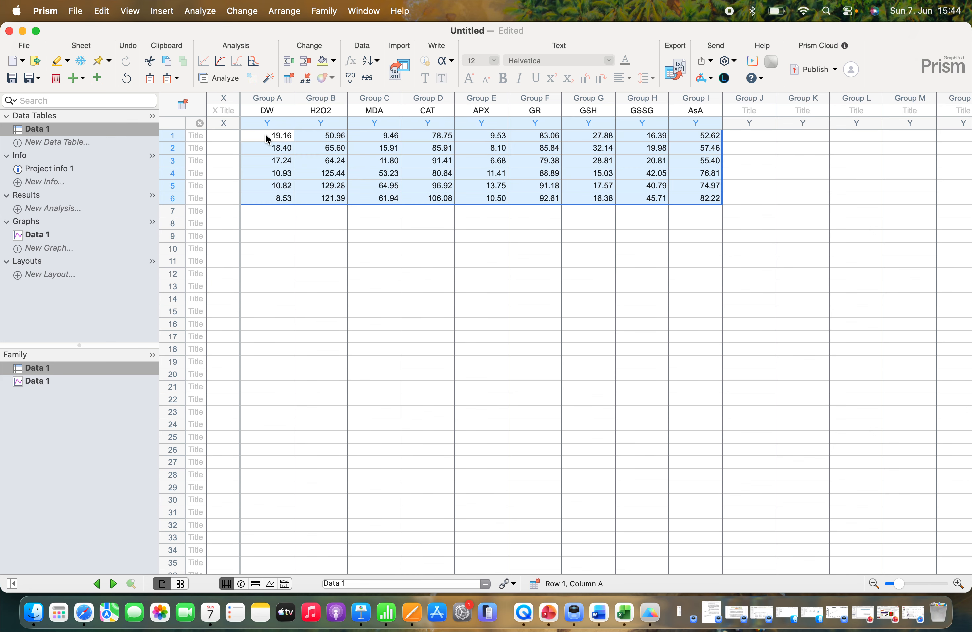
{"action": "left_click", "coordinate": [535, 311]}
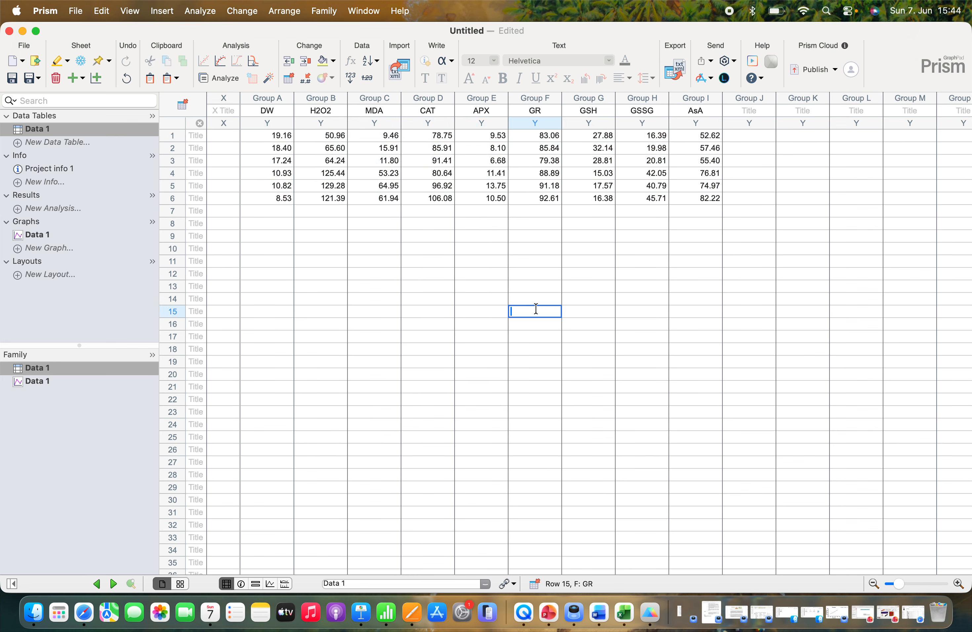
{"action": "scroll", "coordinate": [535, 309], "scroll_direction": "right", "scroll_amount": 2}
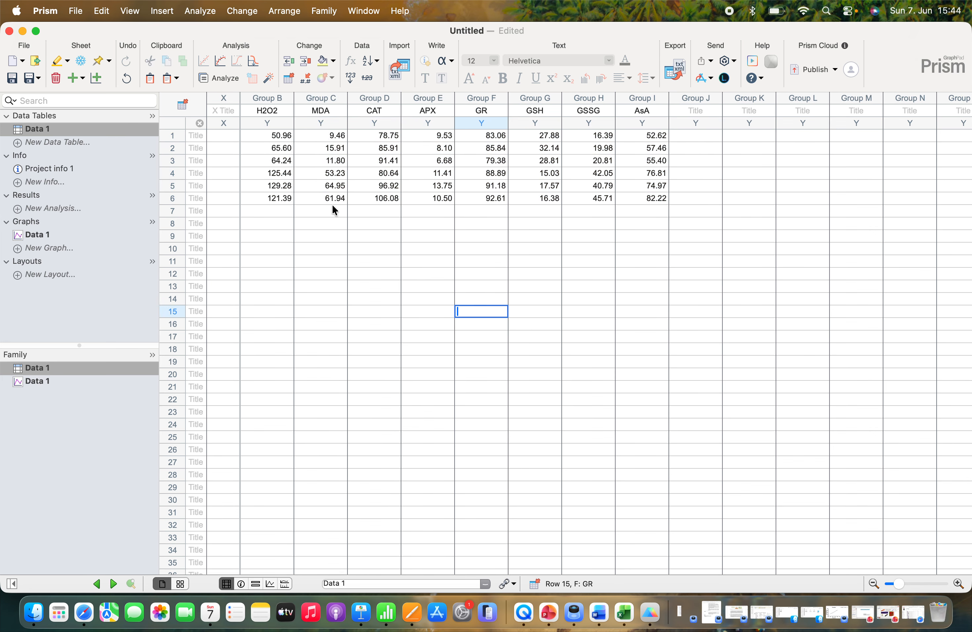
{"action": "scroll", "coordinate": [352, 204], "scroll_direction": "left", "scroll_amount": 2}
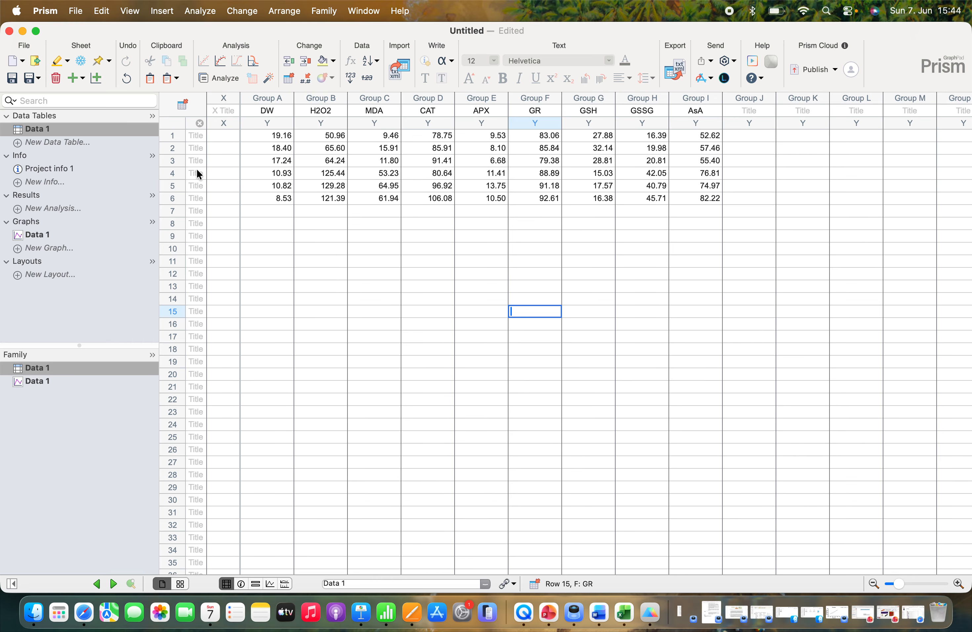
{"action": "left_click", "coordinate": [36, 31]}
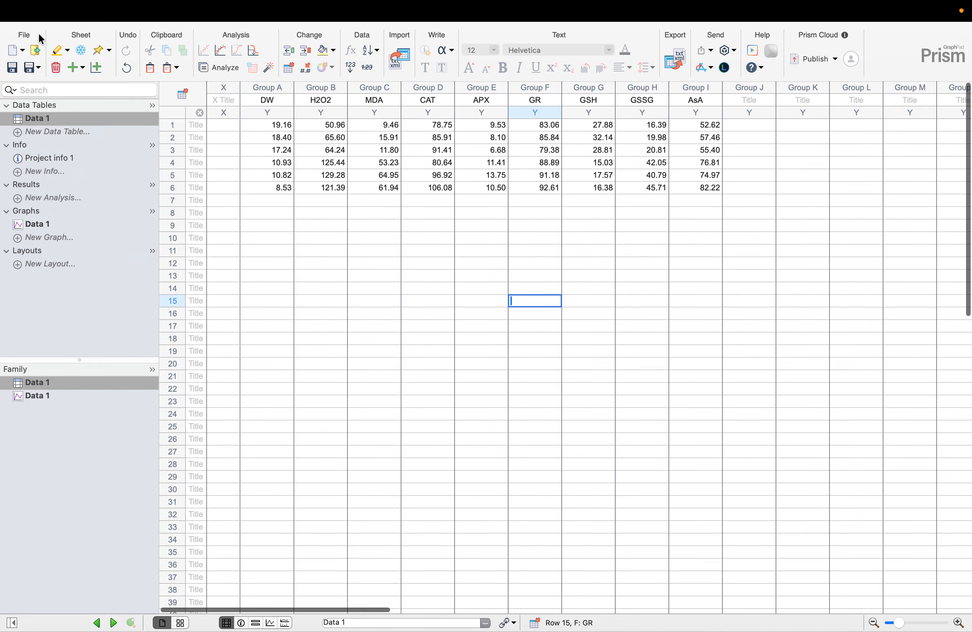
{"action": "left_click", "coordinate": [339, 210]}
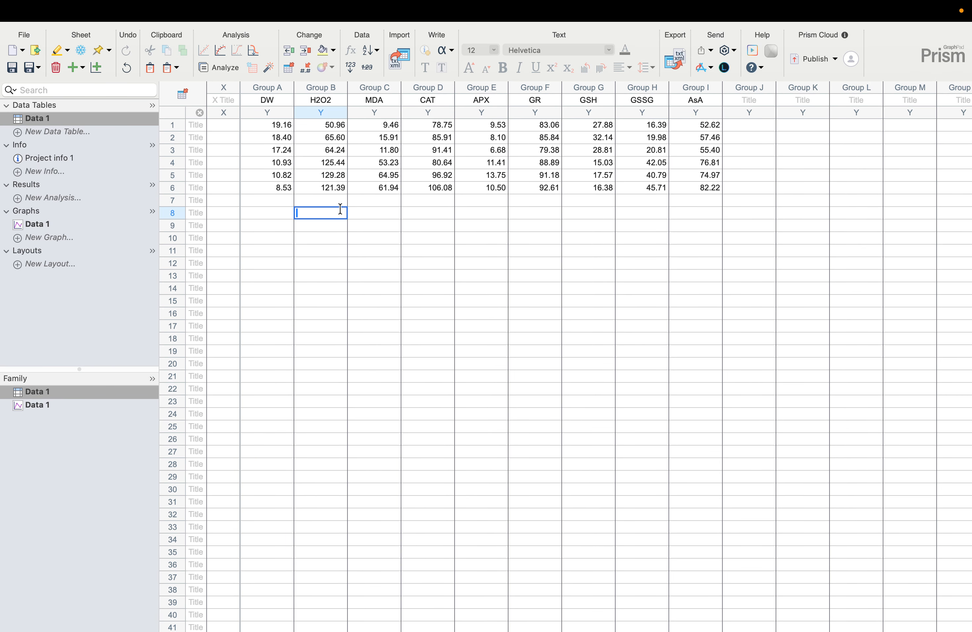
Start a built-in Correlation analysis on Data 1 with all data sets from A:DW to I:AsA included
{"action": "left_click", "coordinate": [220, 72]}
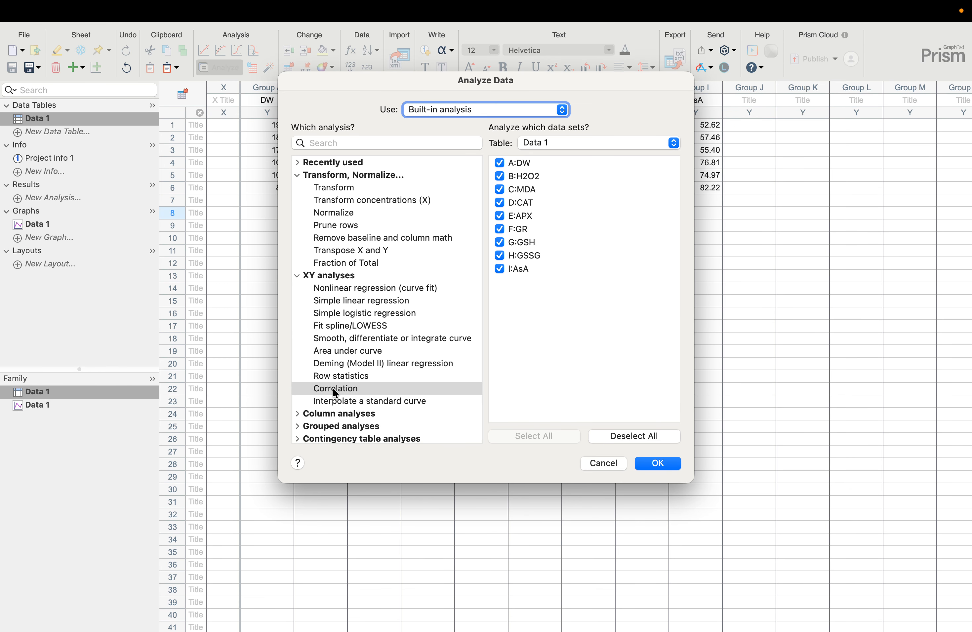
{"action": "left_click", "coordinate": [298, 277]}
{"action": "left_click", "coordinate": [298, 276]}
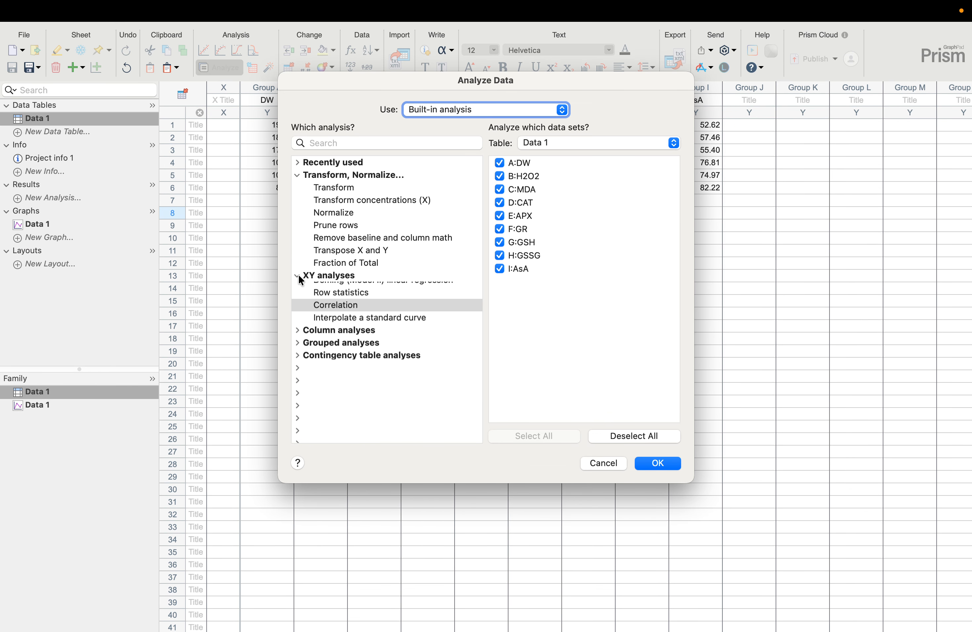
{"action": "left_click", "coordinate": [347, 389]}
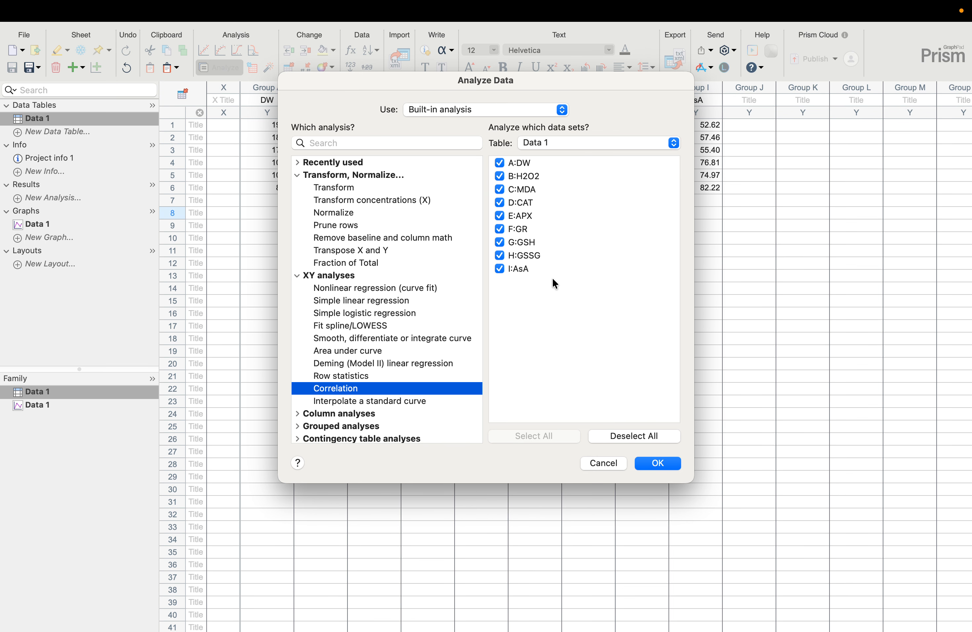
{"action": "left_click", "coordinate": [648, 462]}
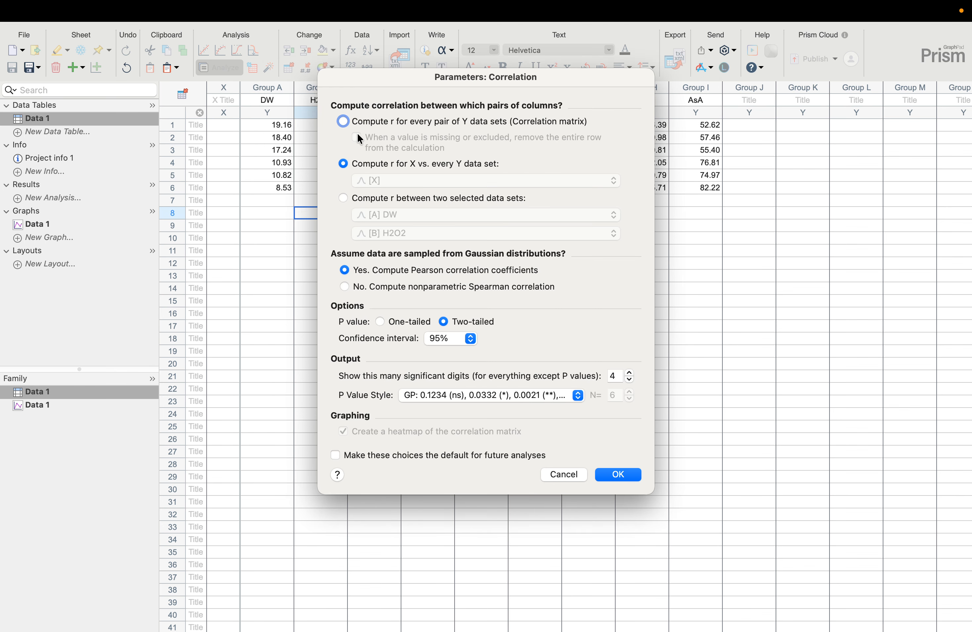
Compute Pearson r for every pair of Y data sets, with two-tailed P values, a 95% confidence interval and a correlation matrix heatmap
{"action": "left_click", "coordinate": [343, 121]}
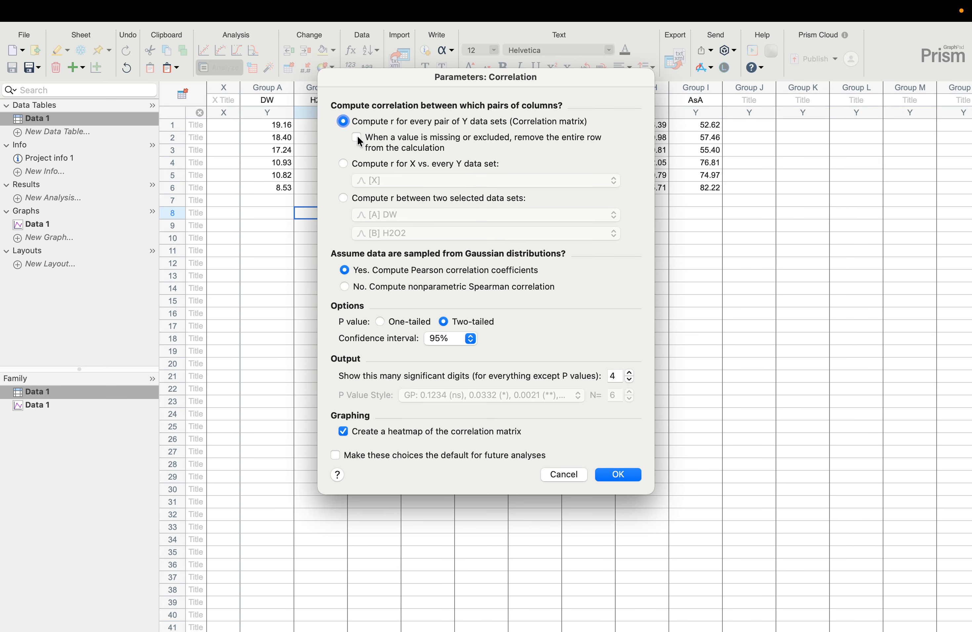
{"action": "left_click_drag", "start_coordinate": [389, 80], "coordinate": [490, 122]}
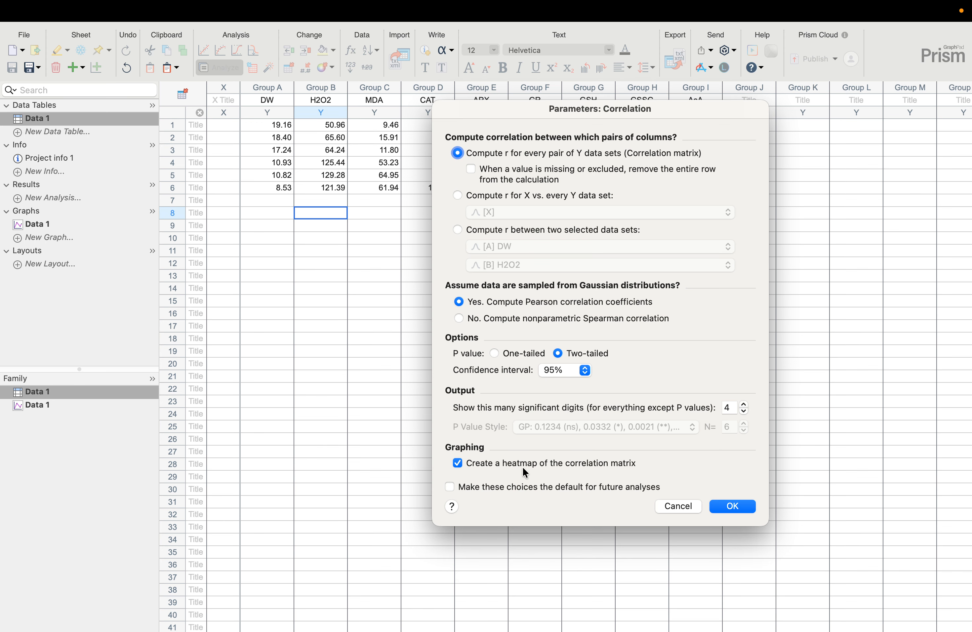
{"action": "left_click", "coordinate": [732, 506]}
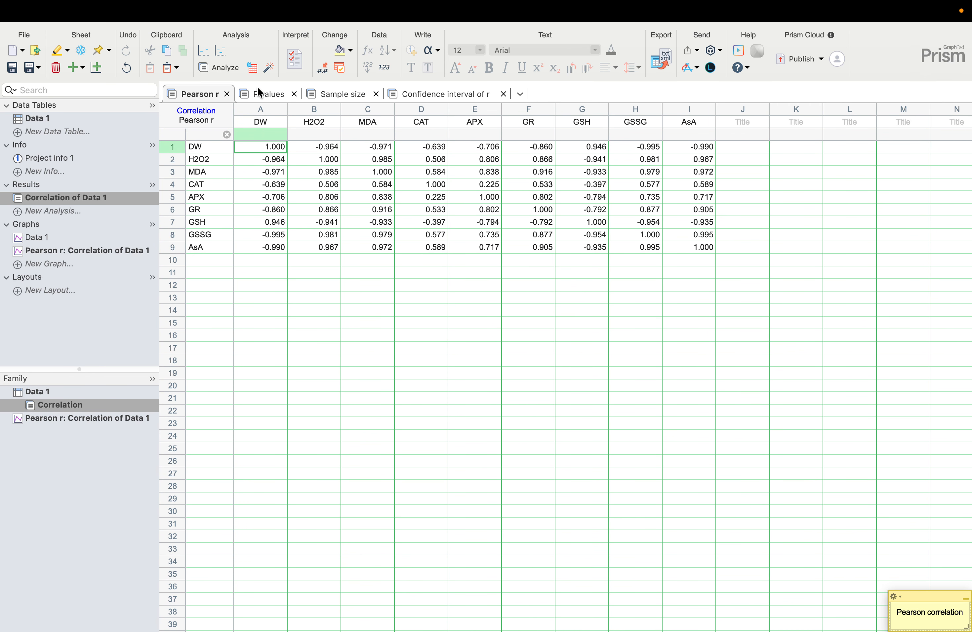
Examine the Pearson r matrix, the sample sizes and the confidence intervals of r in the correlation results
{"action": "left_click", "coordinate": [308, 283]}
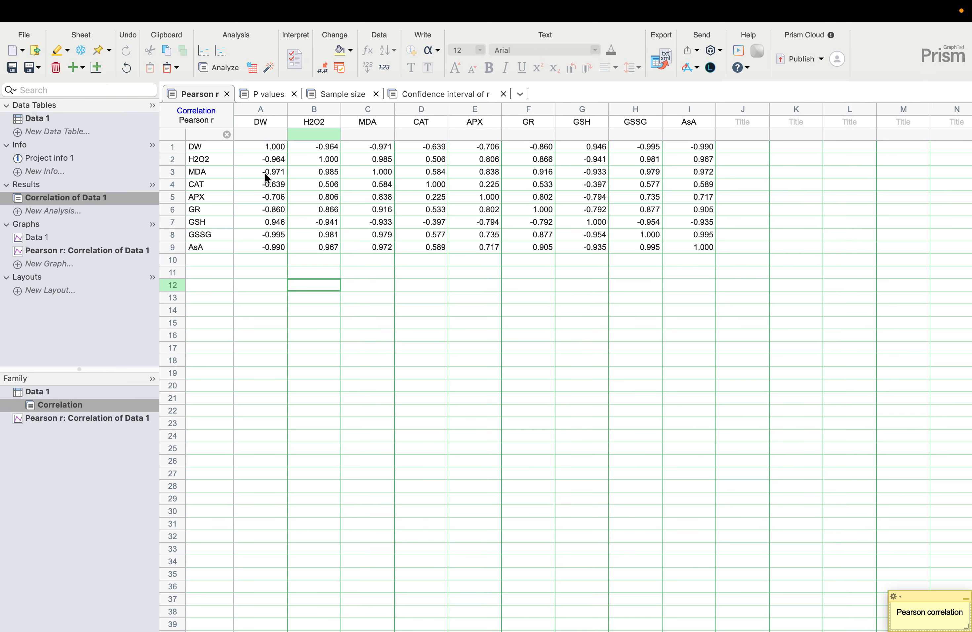
{"action": "left_click", "coordinate": [264, 144]}
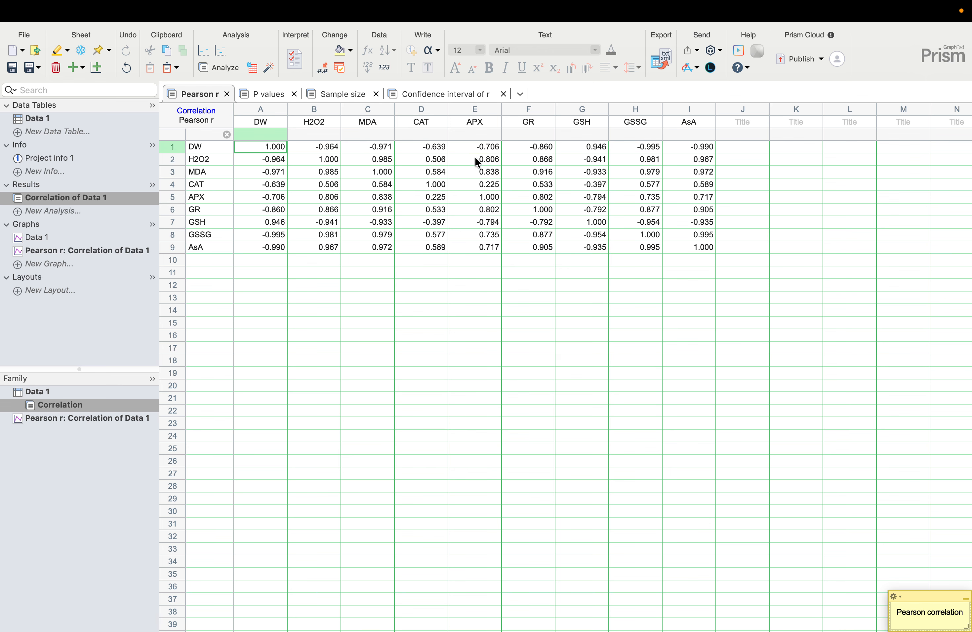
{"action": "left_click", "coordinate": [591, 150]}
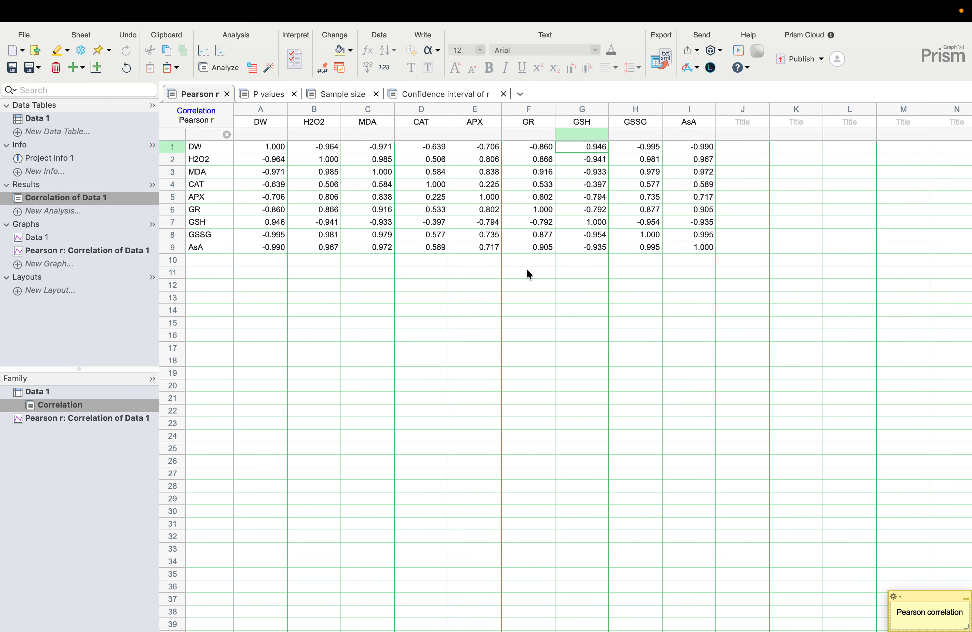
{"action": "left_click", "coordinate": [324, 94]}
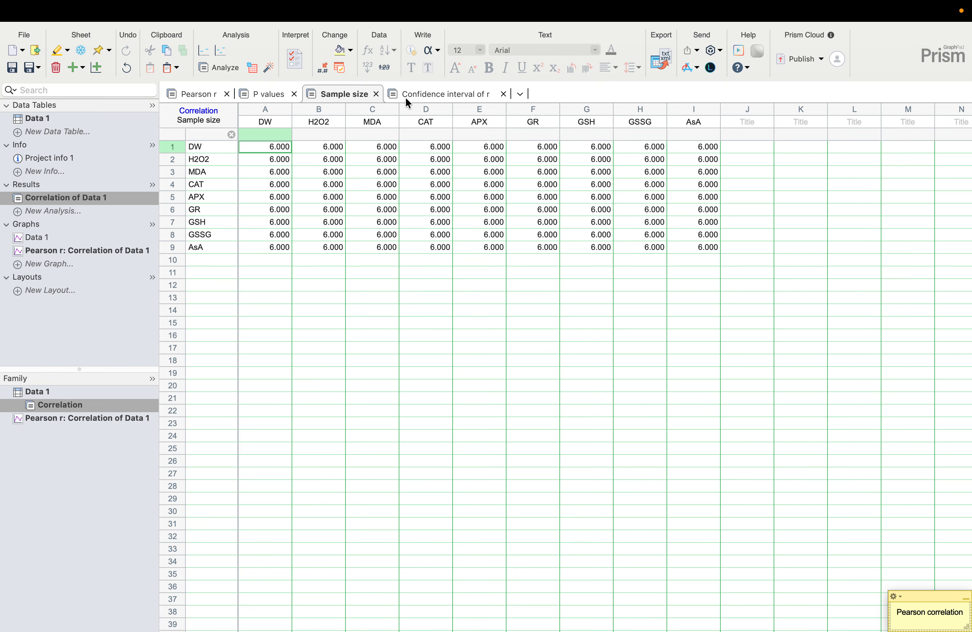
{"action": "left_click", "coordinate": [417, 96]}
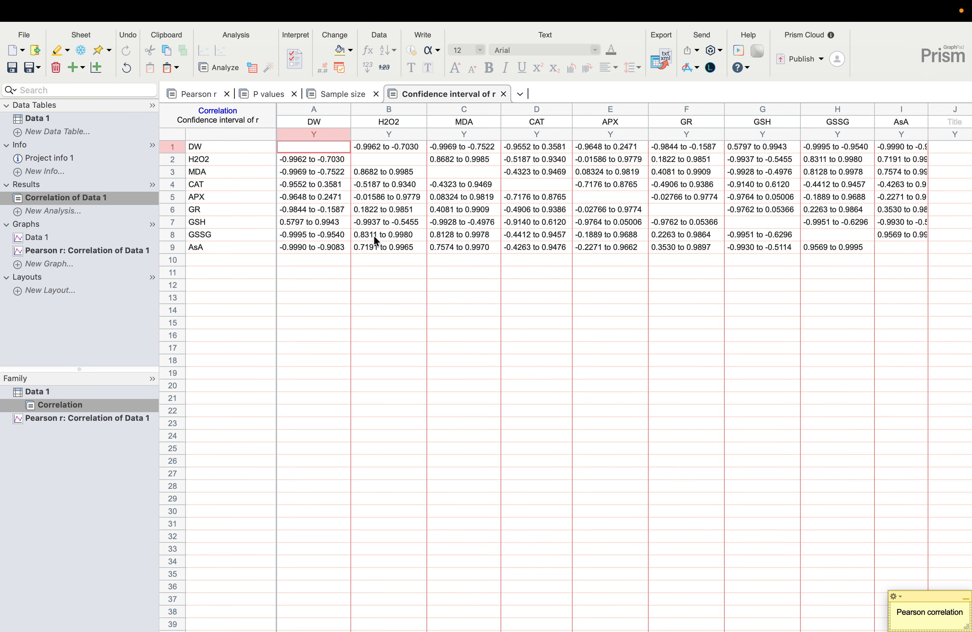
{"action": "left_click", "coordinate": [375, 310]}
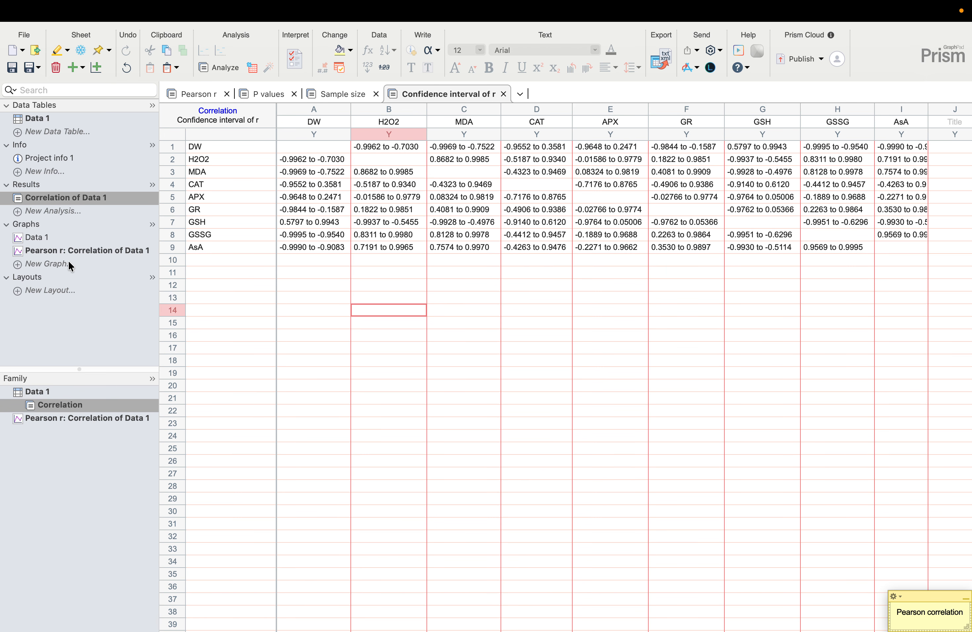
Open the Pearson r heatmap of Data 1 and enlarge it to about 14 cm wide by 16 cm high
{"action": "left_click", "coordinate": [57, 251]}
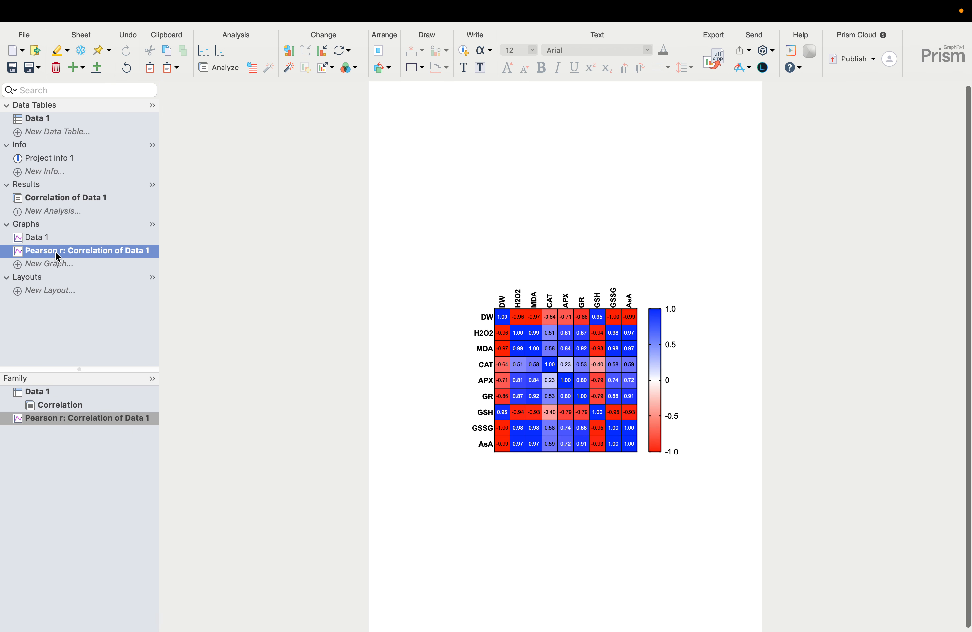
{"action": "left_click", "coordinate": [572, 433]}
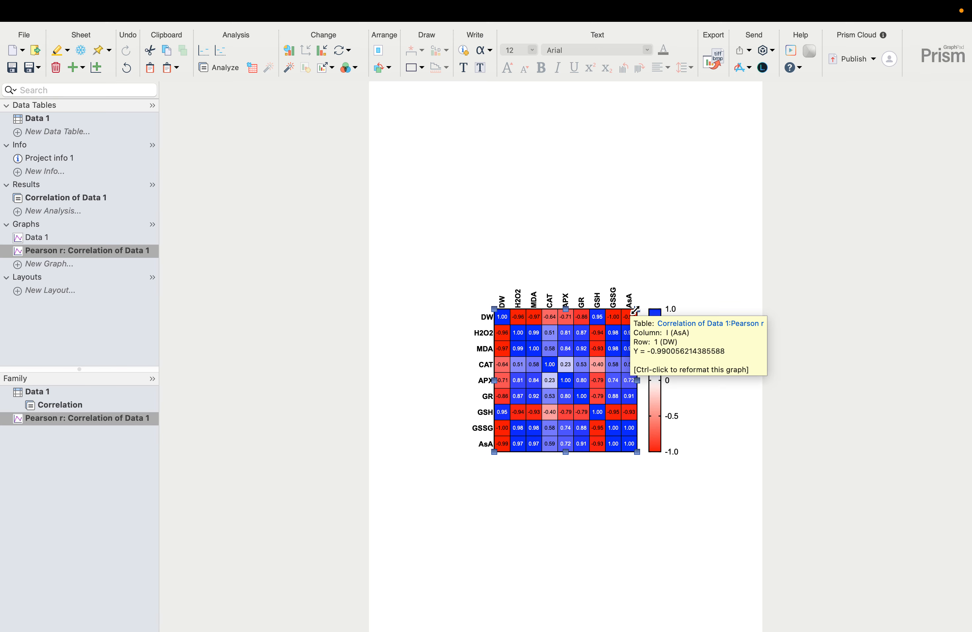
{"action": "left_click_drag", "start_coordinate": [635, 310], "coordinate": [700, 183]}
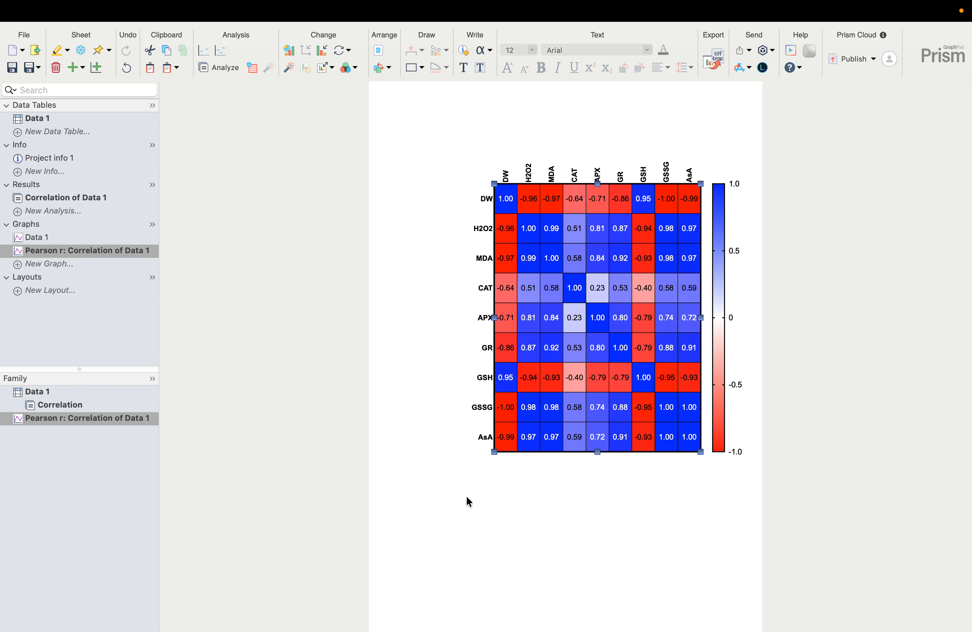
{"action": "left_click_drag", "start_coordinate": [493, 450], "coordinate": [431, 490]}
{"action": "left_click", "coordinate": [514, 530]}
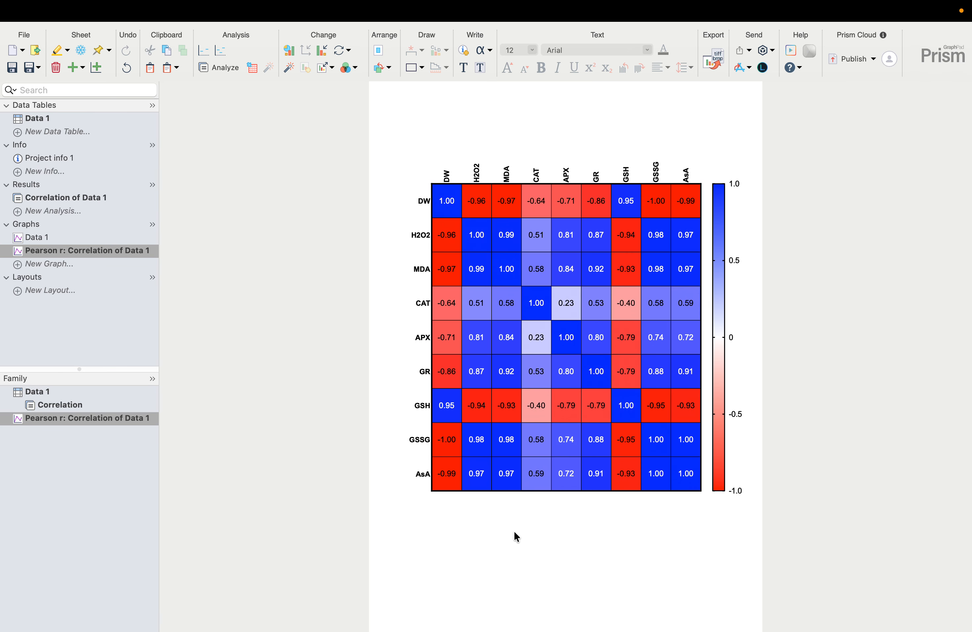
Open the heatmap's format settings beside the graph and set the largest value's colour to Maraschino red, applying the change
{"action": "double_click", "coordinate": [494, 209]}
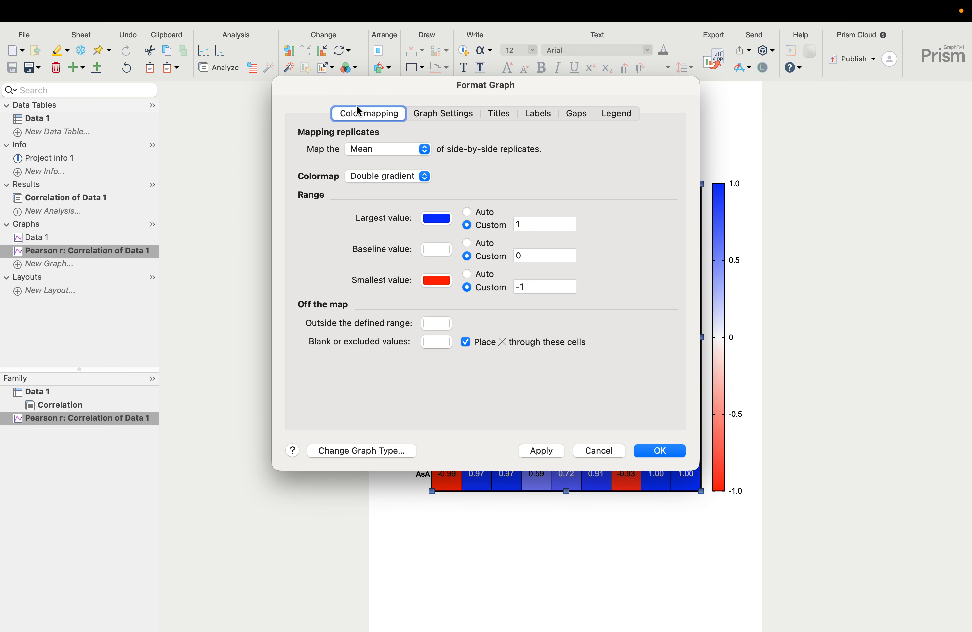
{"action": "left_click_drag", "start_coordinate": [332, 86], "coordinate": [61, 90]}
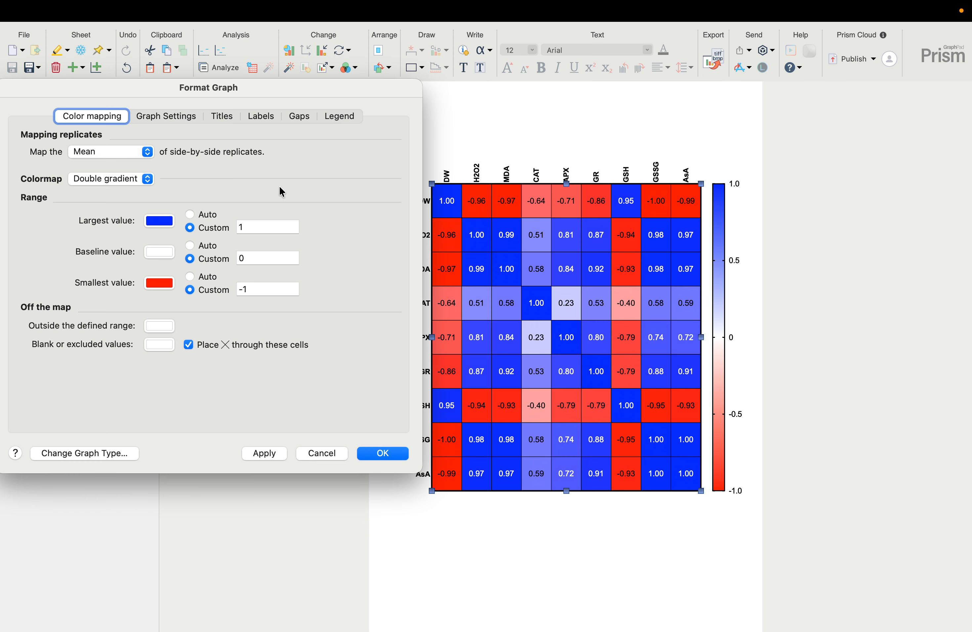
{"action": "left_click", "coordinate": [162, 221]}
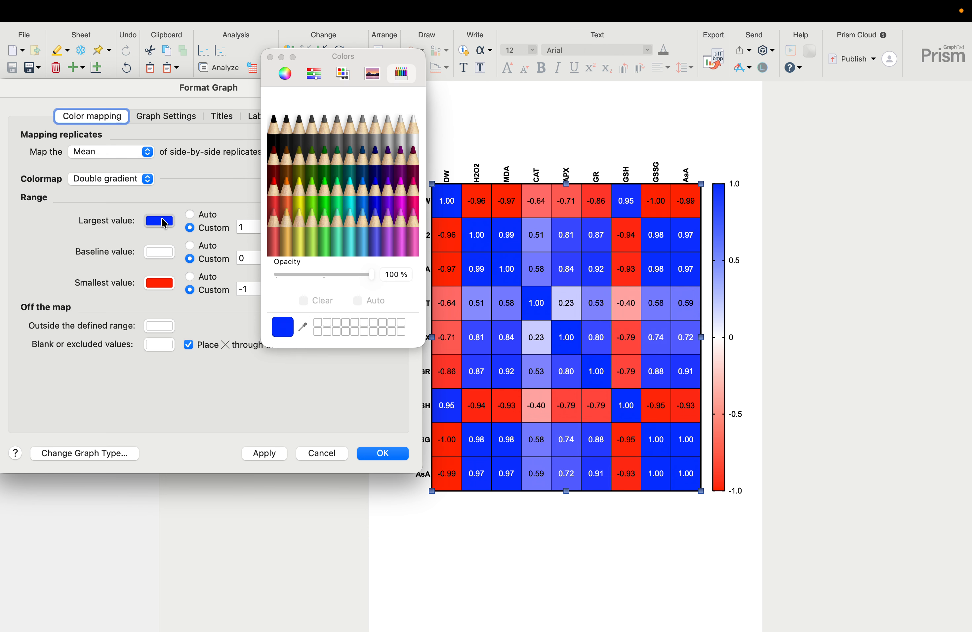
{"action": "left_click", "coordinate": [273, 190]}
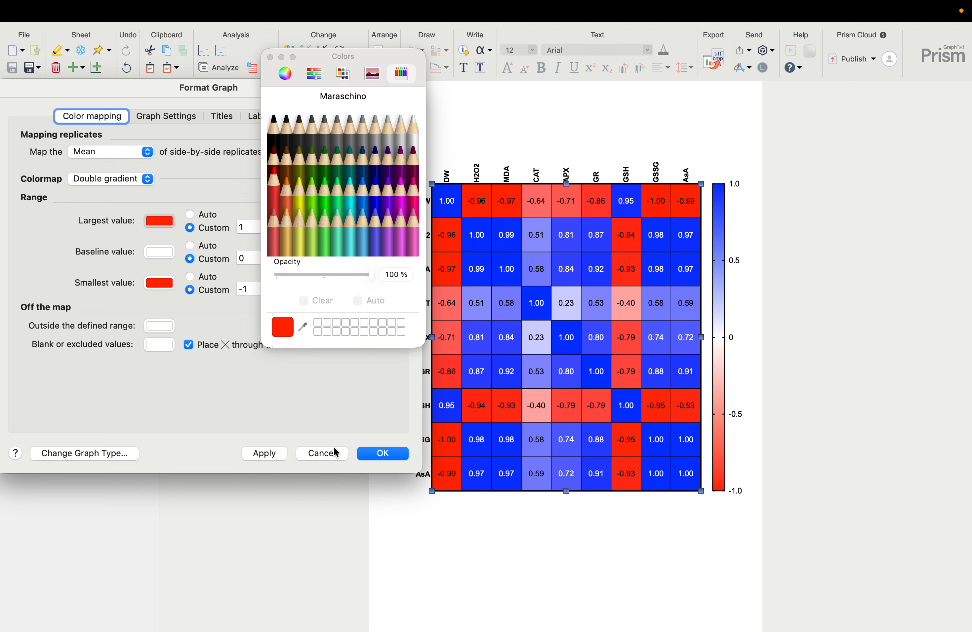
{"action": "left_click", "coordinate": [268, 454]}
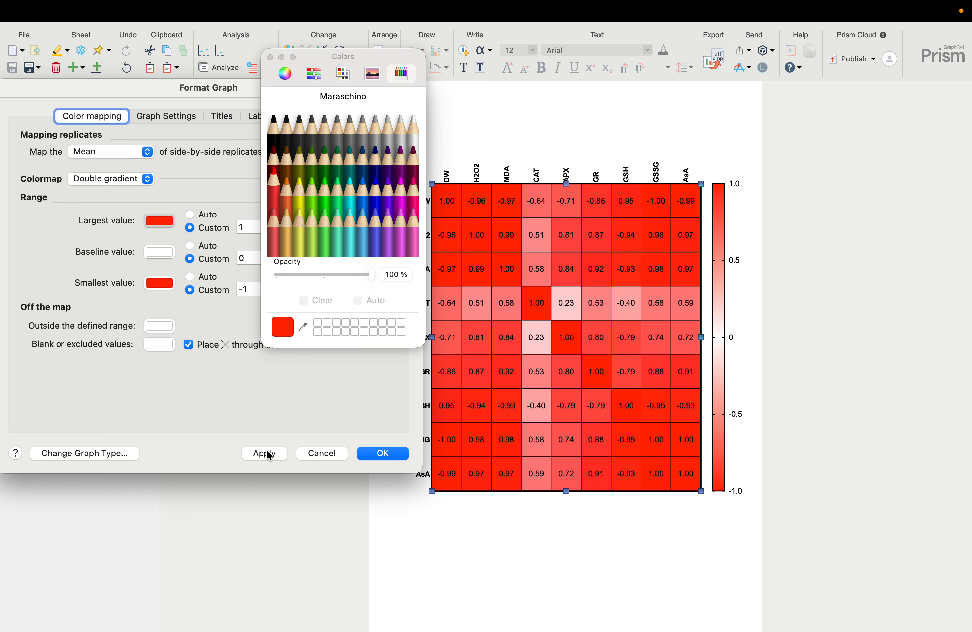
Try Licorice black for the heatmap's smallest value, replace it with Clover green, apply it and close the colour picker
{"action": "left_click", "coordinate": [166, 287]}
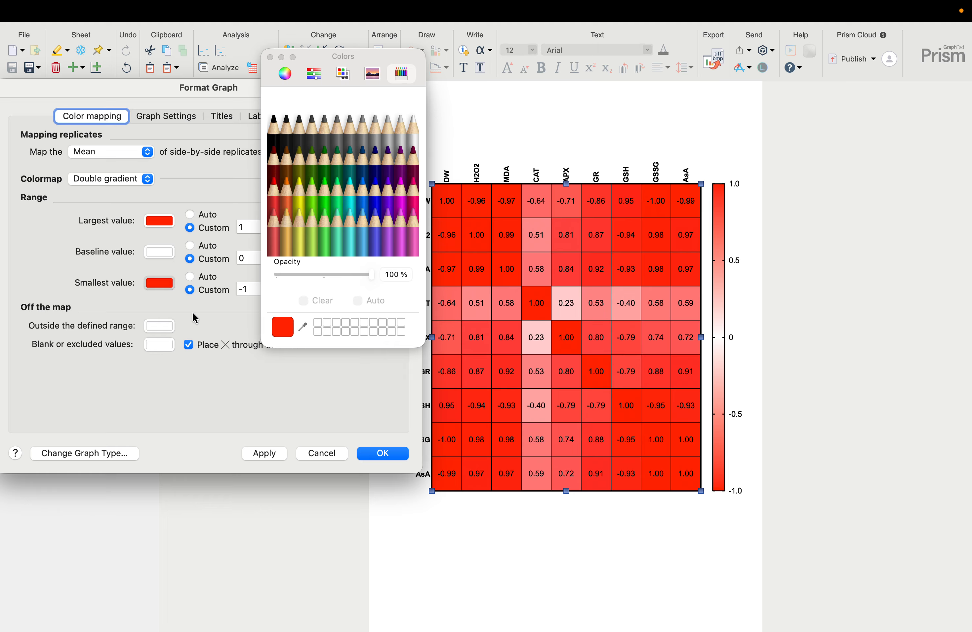
{"action": "left_click", "coordinate": [166, 284]}
{"action": "left_click", "coordinate": [165, 283]}
{"action": "left_click", "coordinate": [273, 138]}
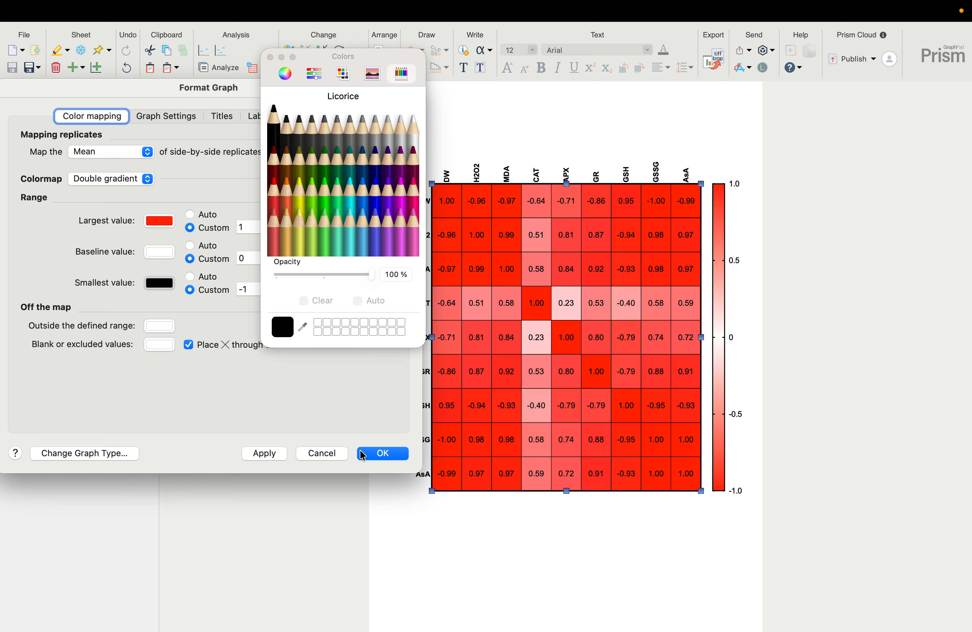
{"action": "left_click", "coordinate": [268, 454]}
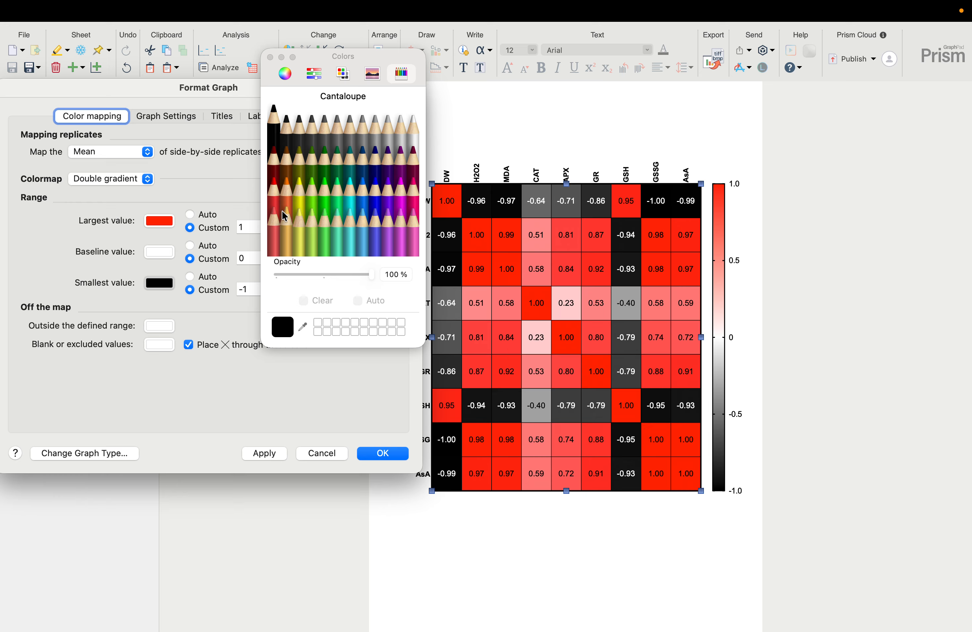
{"action": "left_click", "coordinate": [324, 156]}
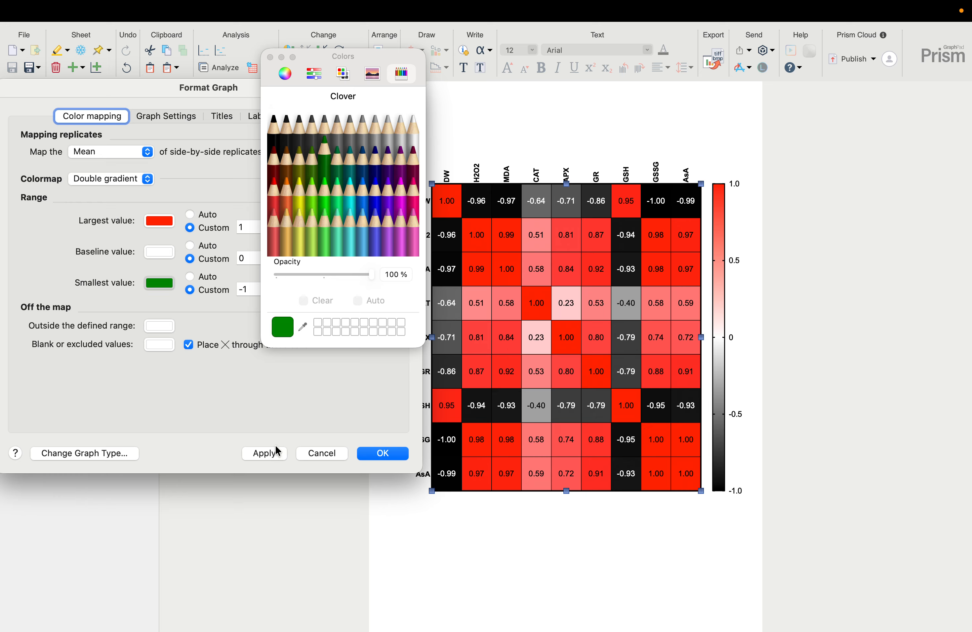
{"action": "left_click", "coordinate": [269, 453]}
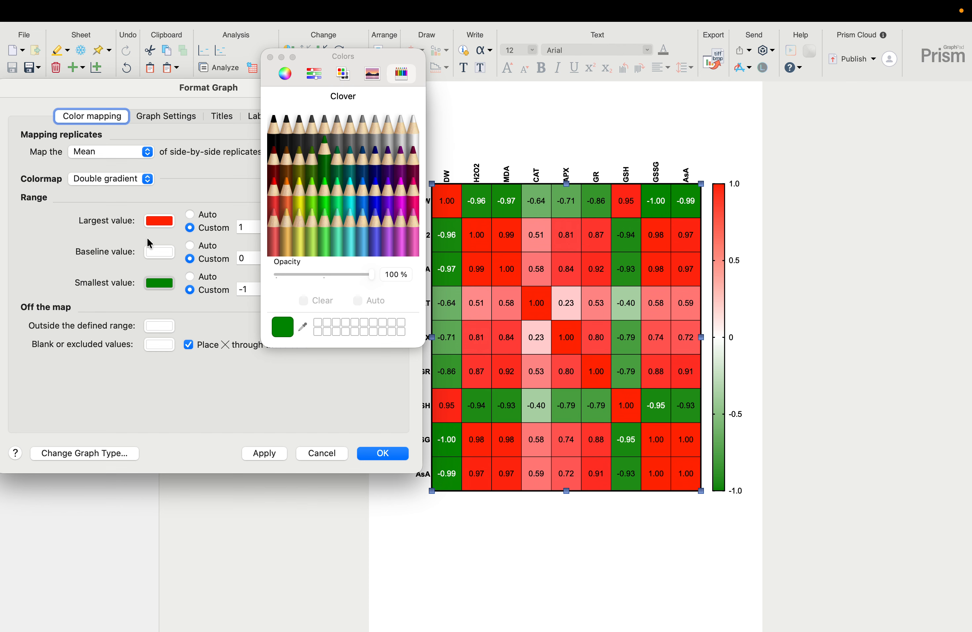
{"action": "left_click", "coordinate": [155, 250]}
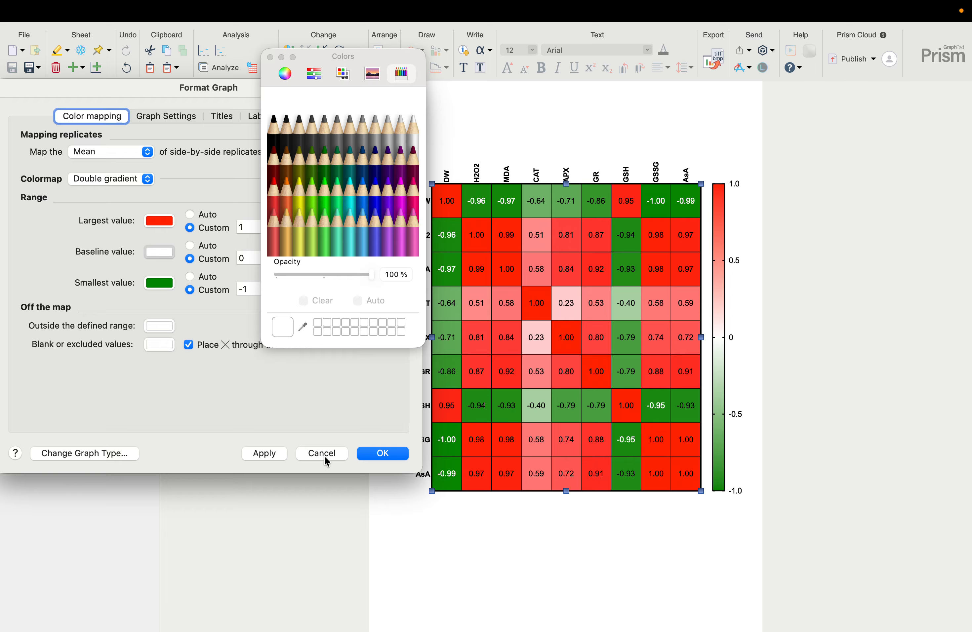
{"action": "left_click", "coordinate": [270, 58]}
Remove the cell borders and the outer heatmap borders, applying each change to the graph
{"action": "left_click", "coordinate": [163, 119]}
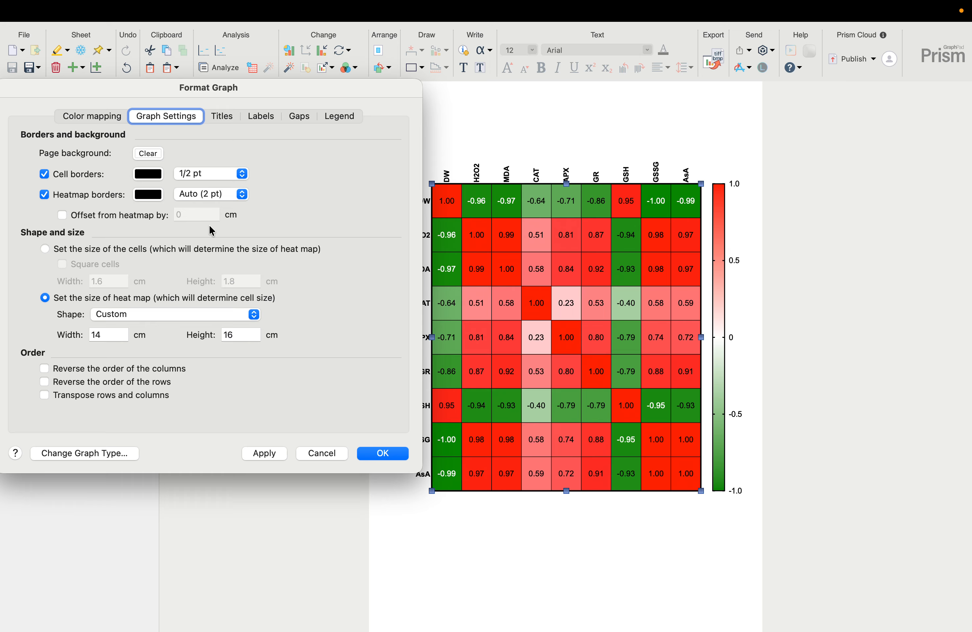
{"action": "left_click", "coordinate": [44, 175]}
{"action": "left_click", "coordinate": [271, 452]}
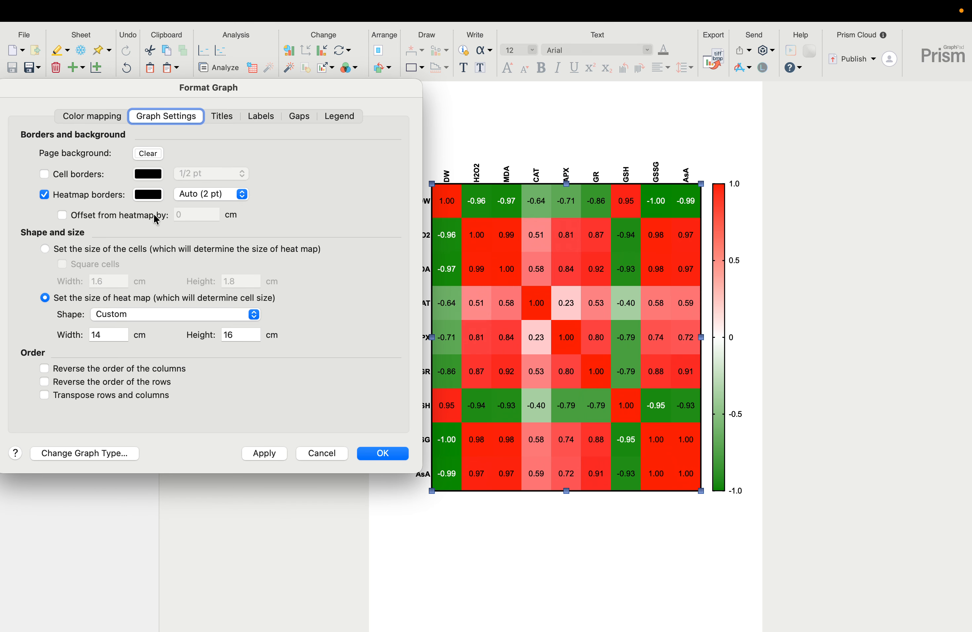
{"action": "left_click", "coordinate": [44, 194]}
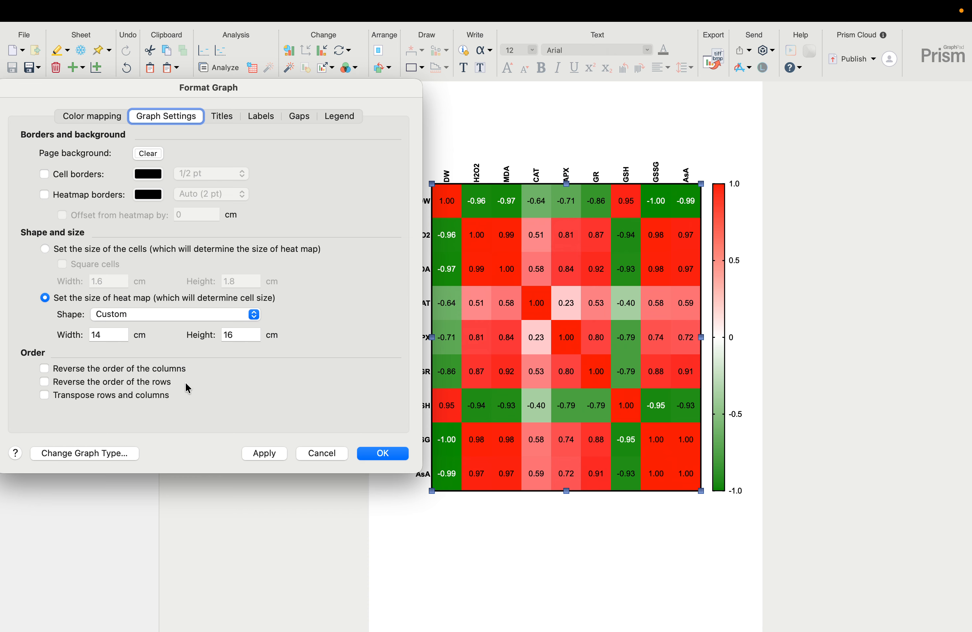
{"action": "left_click", "coordinate": [260, 452]}
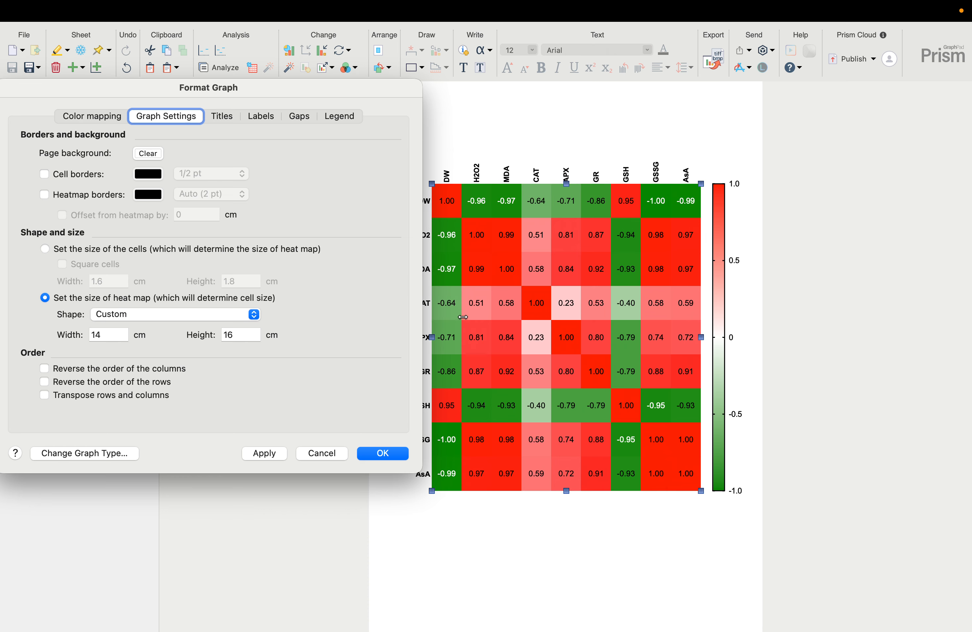
Try showing the graph title on the heatmap, then hide it again and apply
{"action": "left_click", "coordinate": [224, 117]}
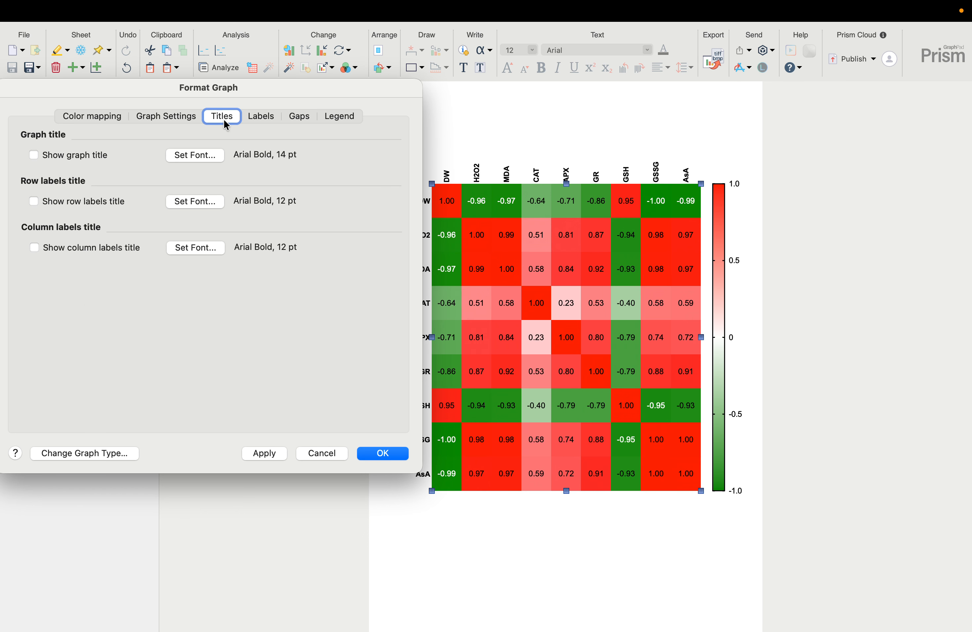
{"action": "left_click", "coordinate": [31, 155]}
{"action": "left_click", "coordinate": [270, 453]}
{"action": "left_click", "coordinate": [34, 156]}
{"action": "left_click", "coordinate": [264, 453]}
Try the row labels at the right of the heatmap, then return them to the left and apply
{"action": "left_click", "coordinate": [266, 117]}
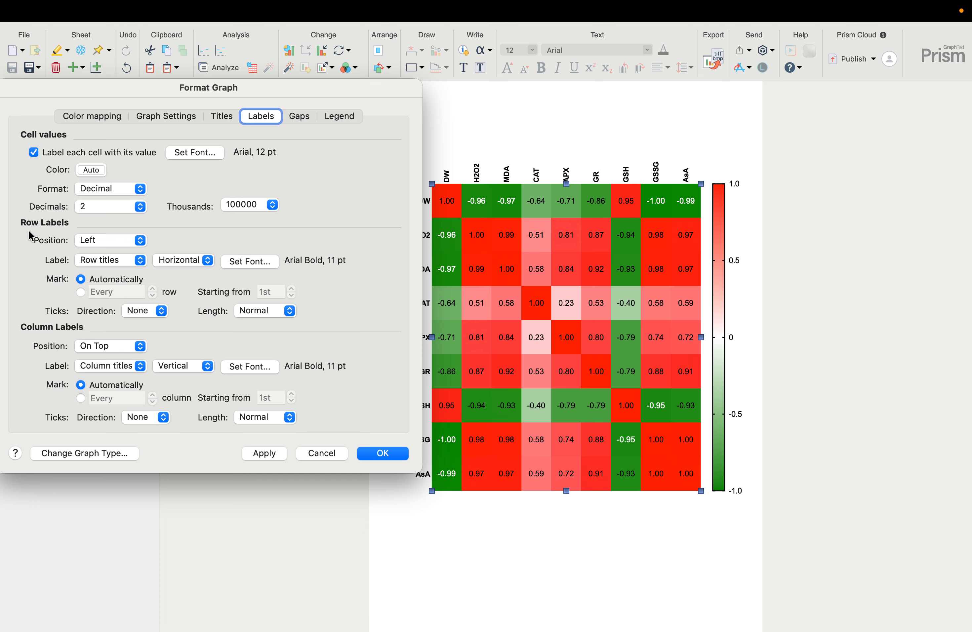
{"action": "left_click", "coordinate": [98, 245]}
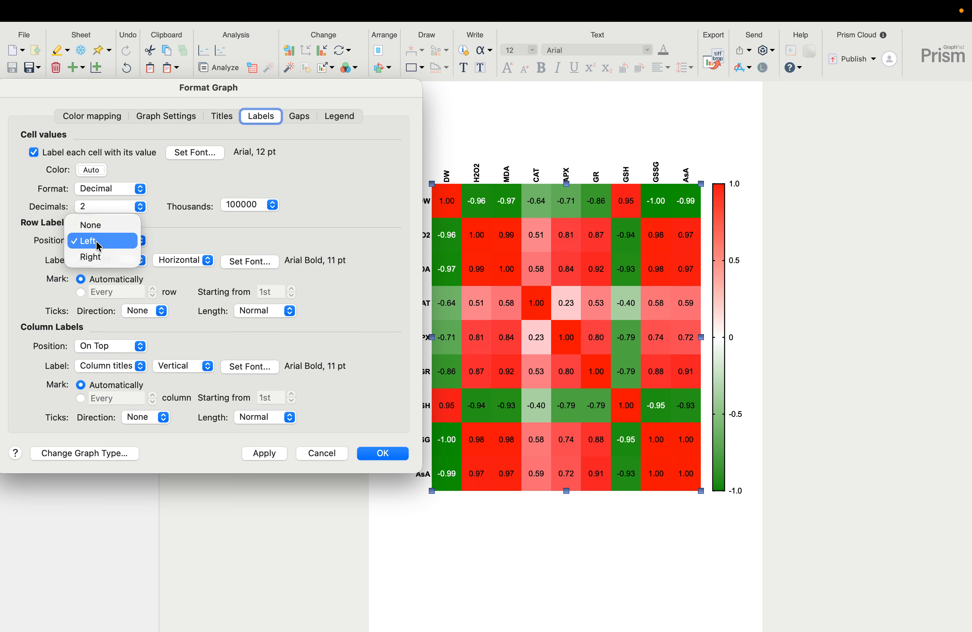
{"action": "left_click", "coordinate": [96, 256]}
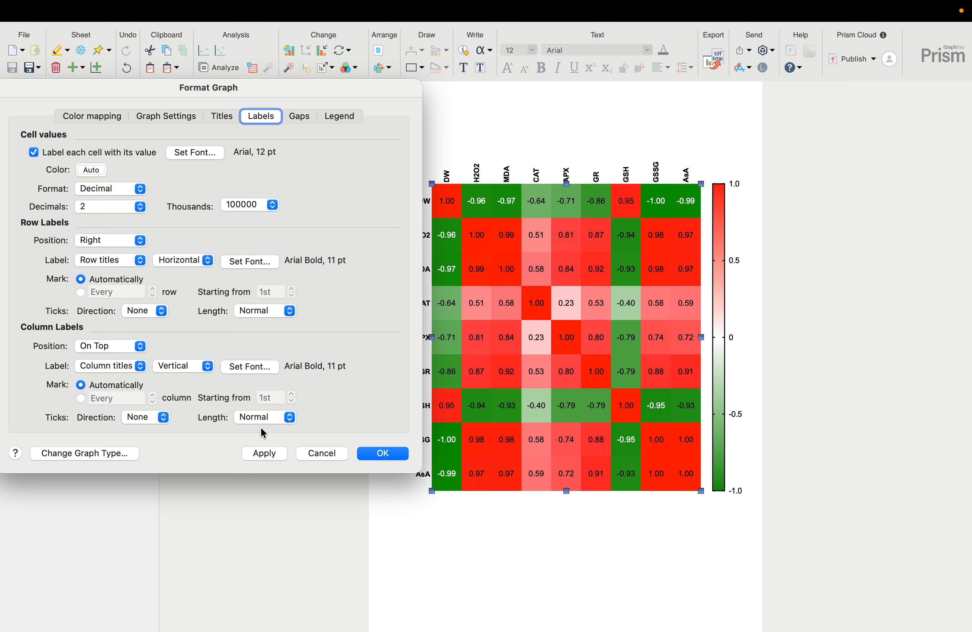
{"action": "left_click", "coordinate": [264, 453]}
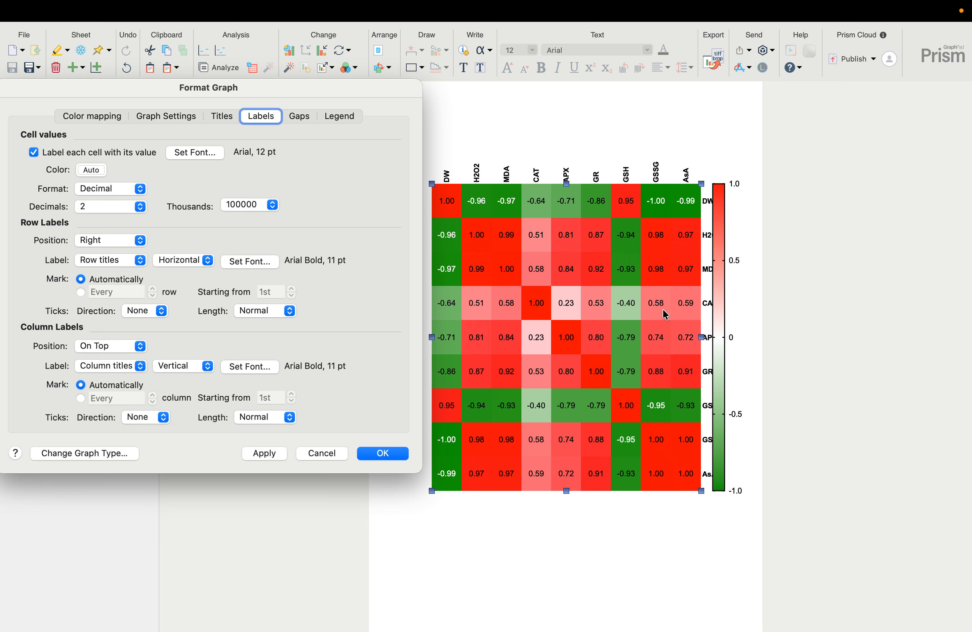
{"action": "left_click", "coordinate": [97, 245]}
{"action": "left_click", "coordinate": [90, 225]}
{"action": "left_click", "coordinate": [263, 453]}
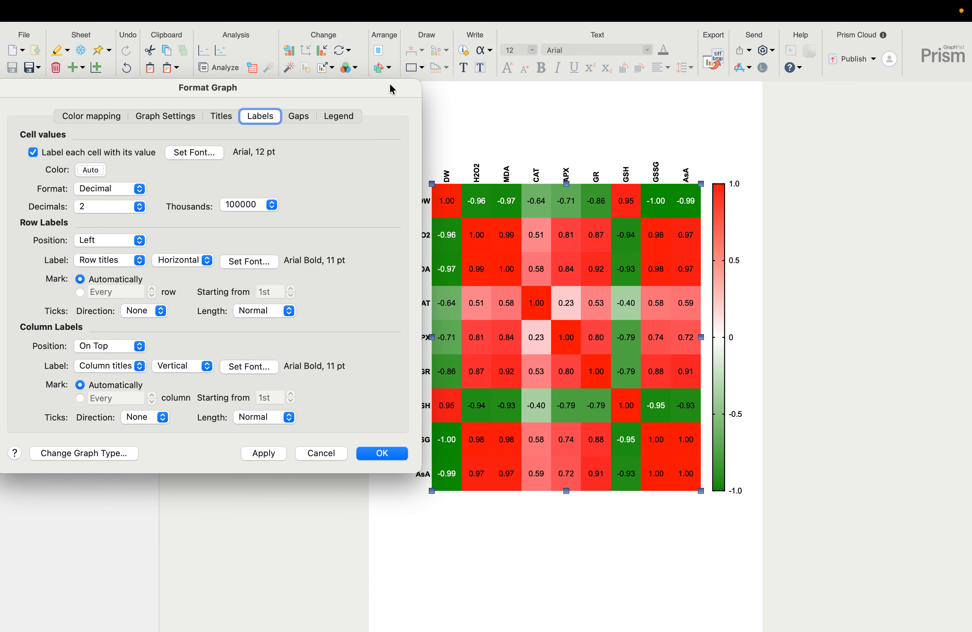
Try the column labels underneath the heatmap, then put them back on top and apply
{"action": "left_click_drag", "start_coordinate": [391, 88], "coordinate": [372, 93]}
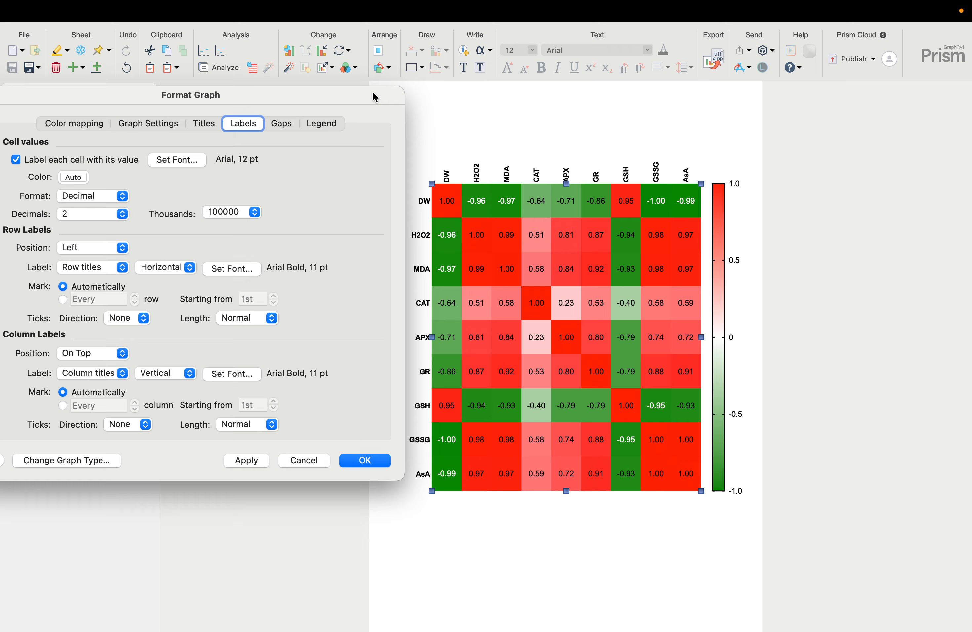
{"action": "left_click", "coordinate": [123, 353]}
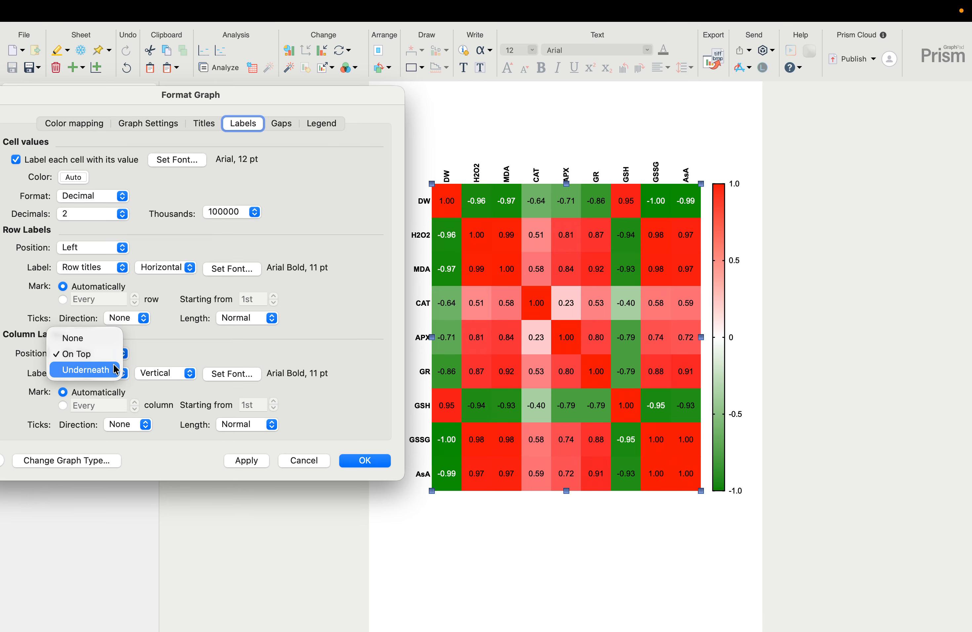
{"action": "left_click", "coordinate": [105, 367]}
{"action": "left_click", "coordinate": [246, 460]}
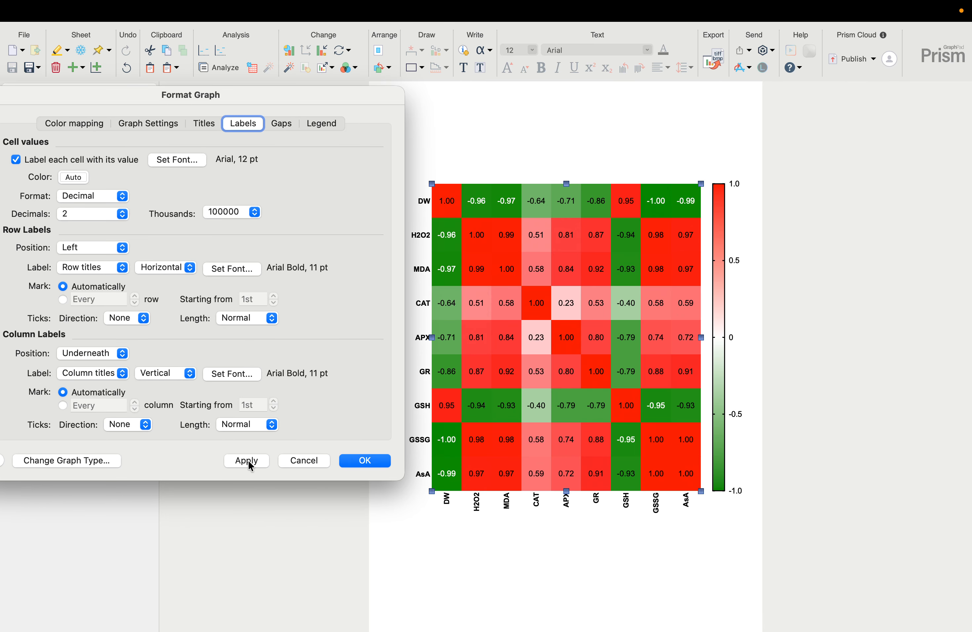
{"action": "left_click", "coordinate": [88, 352]}
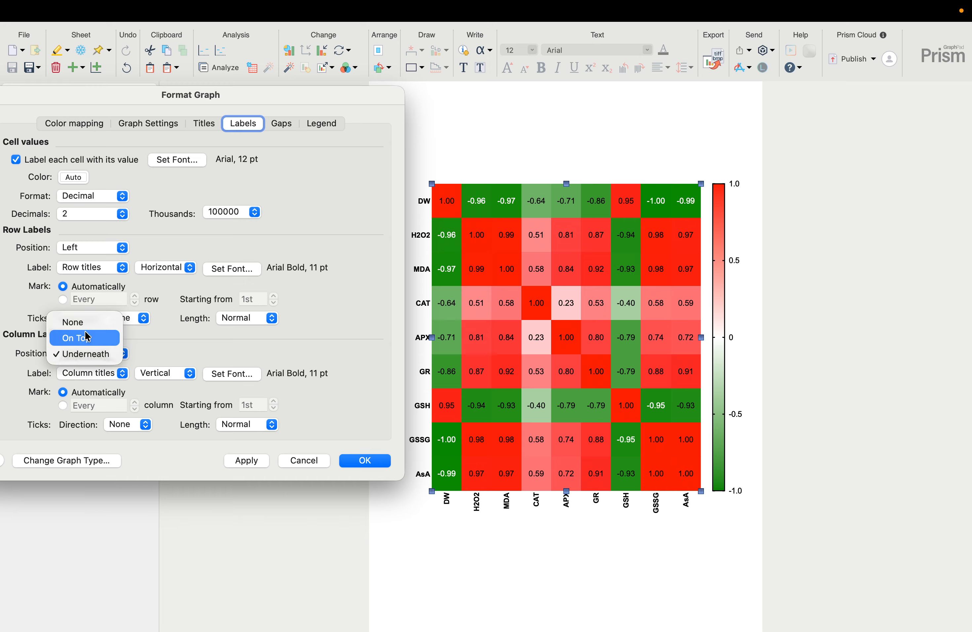
{"action": "left_click", "coordinate": [84, 333]}
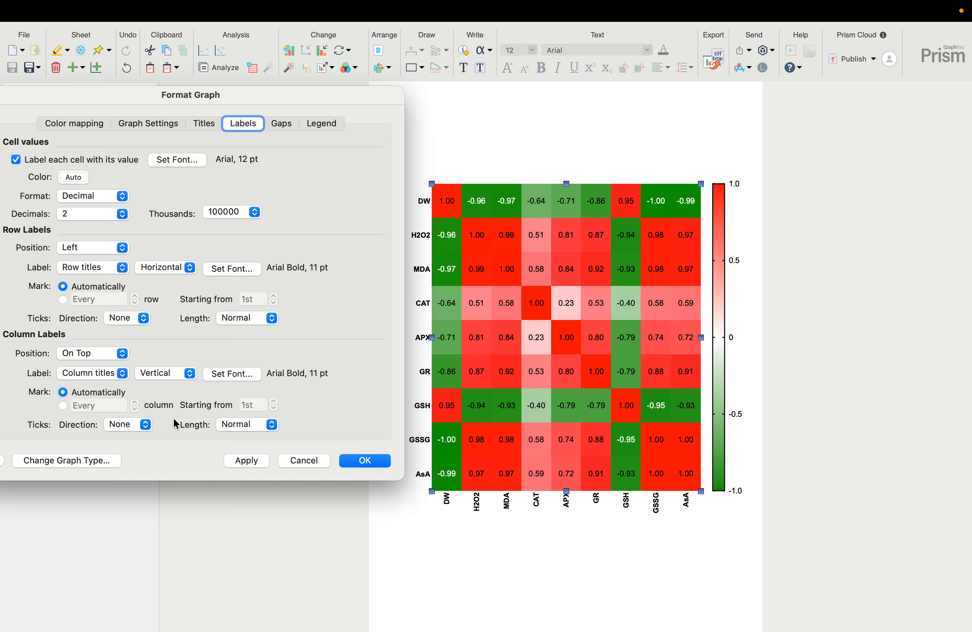
{"action": "left_click", "coordinate": [243, 460]}
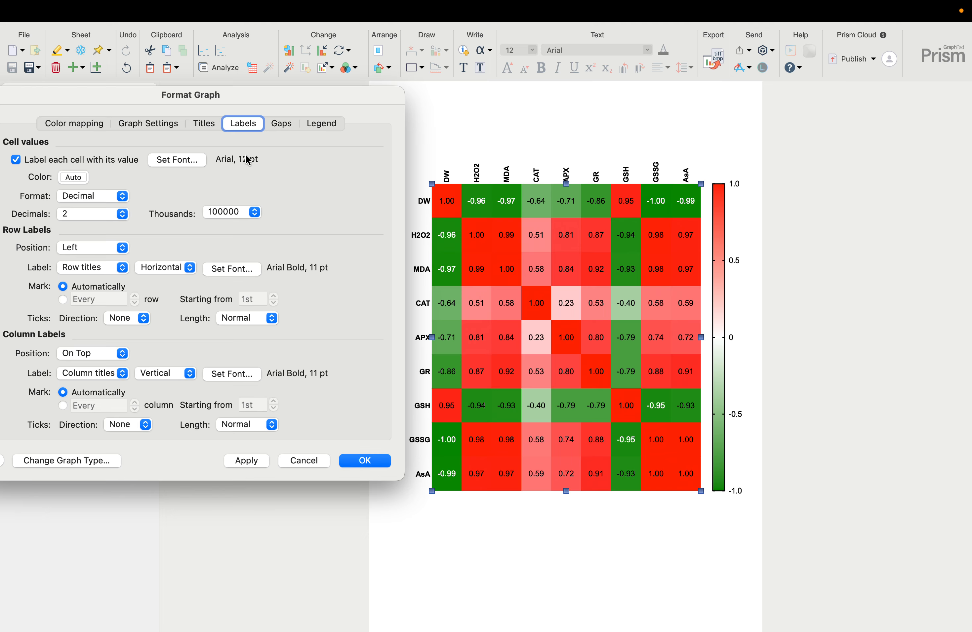
Try a 0.48 cm gap between every pair of columns, then remove it and apply
{"action": "left_click", "coordinate": [281, 124]}
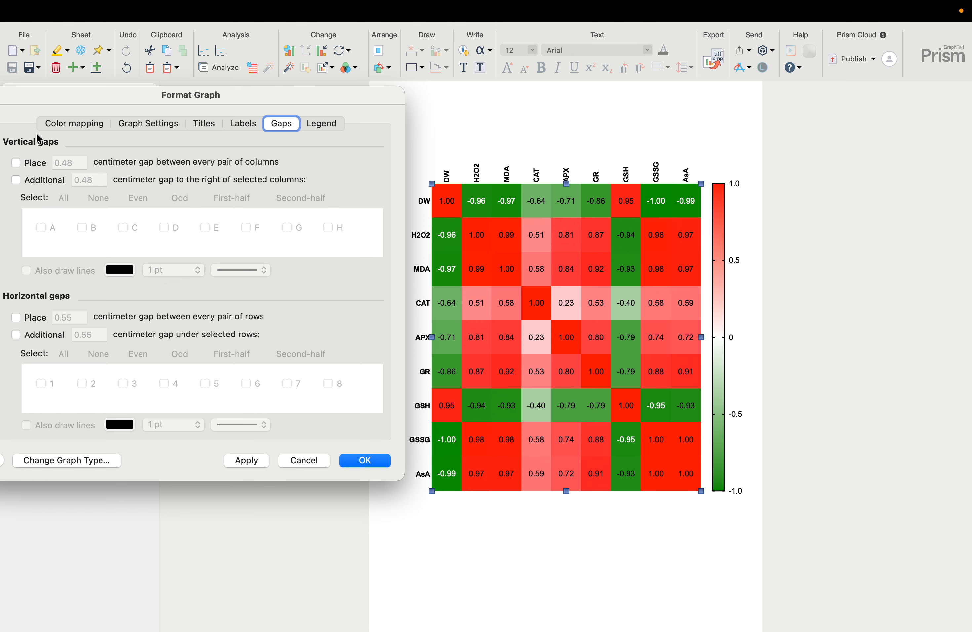
{"action": "left_click", "coordinate": [16, 163]}
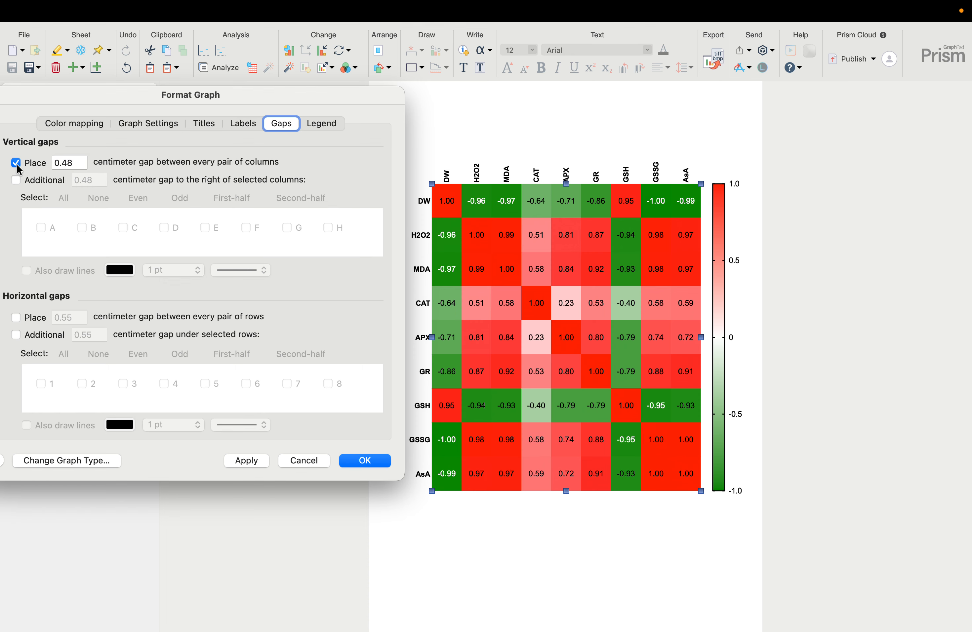
{"action": "left_click", "coordinate": [248, 460]}
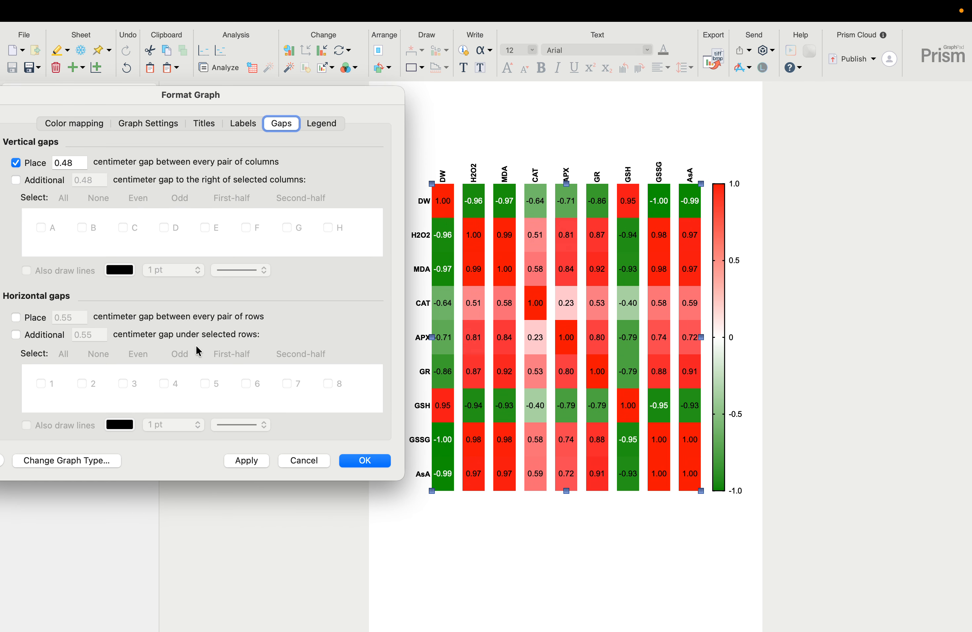
{"action": "left_click", "coordinate": [17, 164]}
{"action": "left_click", "coordinate": [239, 462]}
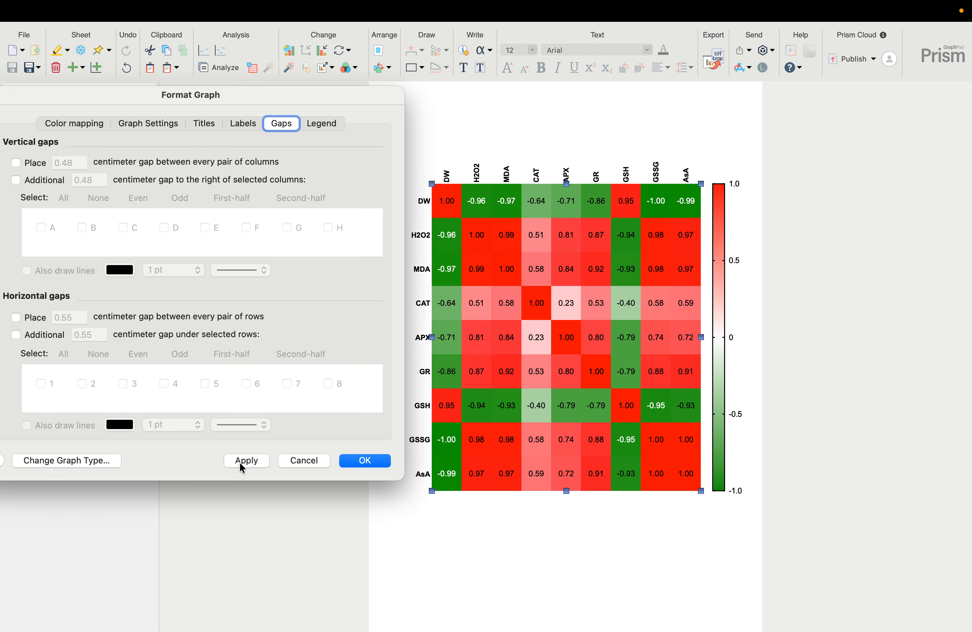
Try a horizontal orientation for the heatmap's legend, then return it to vertical and apply
{"action": "left_click", "coordinate": [322, 124]}
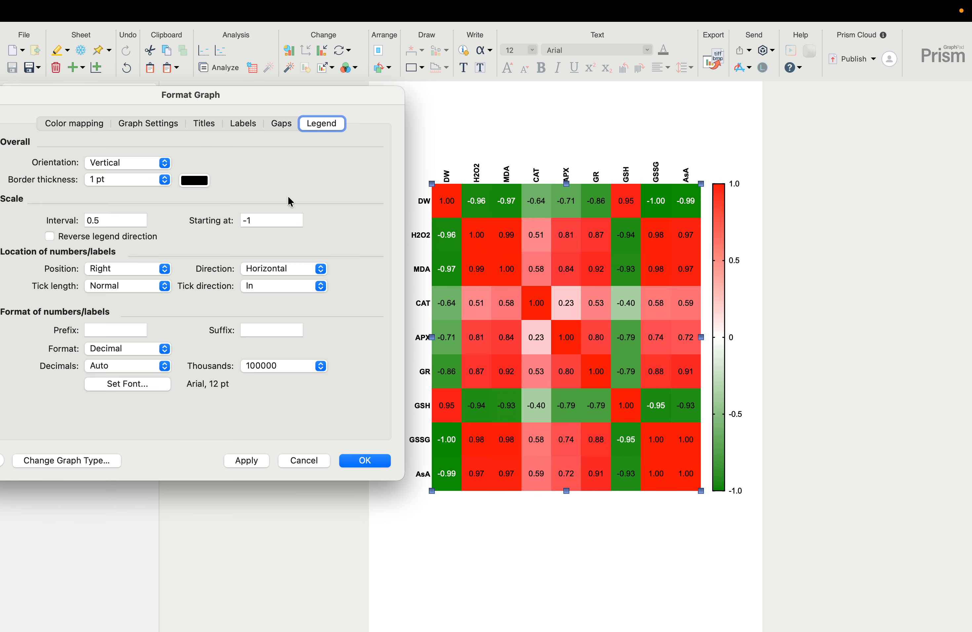
{"action": "left_click", "coordinate": [163, 163]}
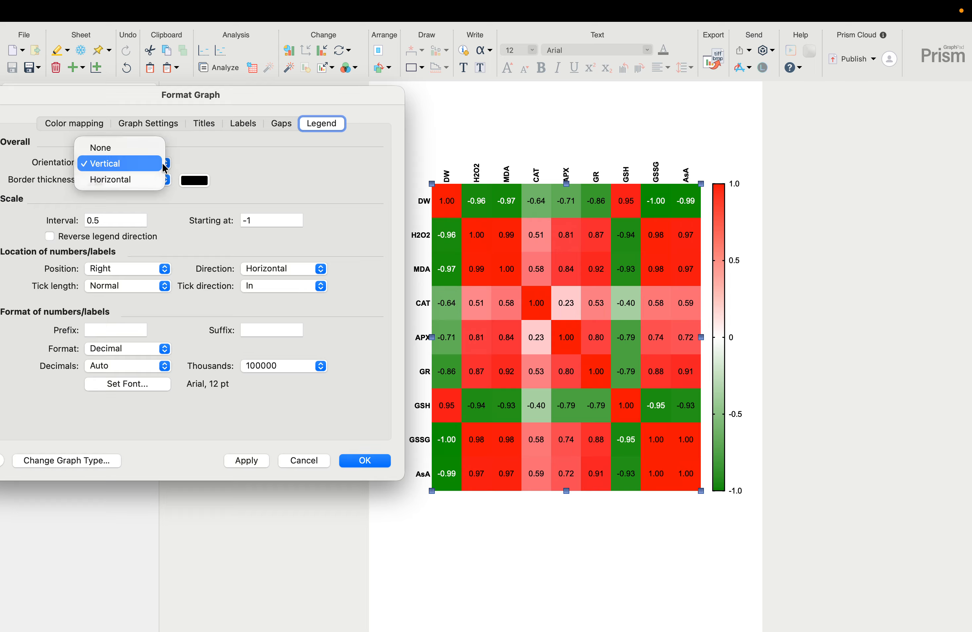
{"action": "left_click", "coordinate": [134, 182]}
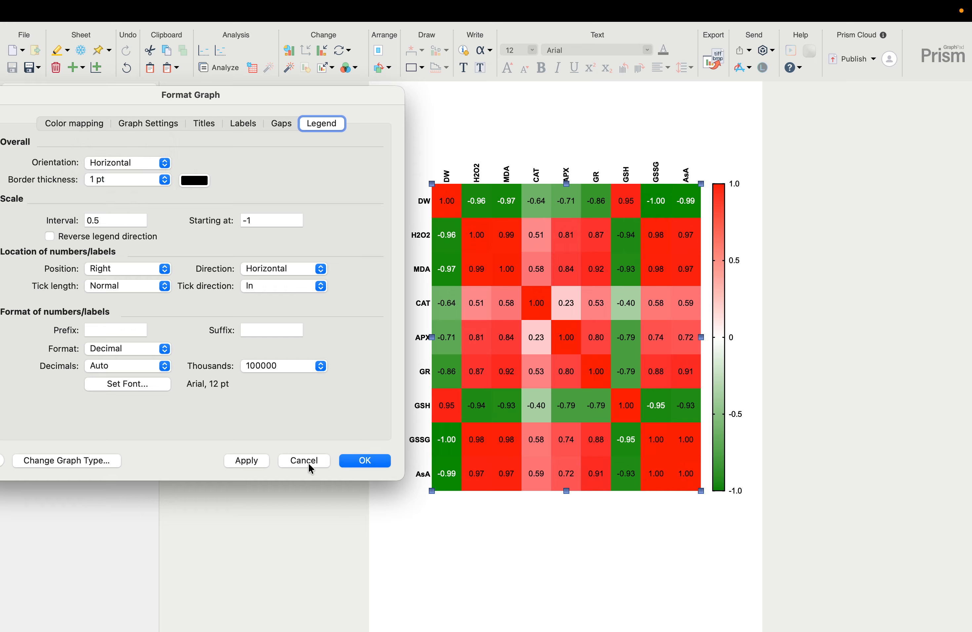
{"action": "left_click", "coordinate": [251, 461]}
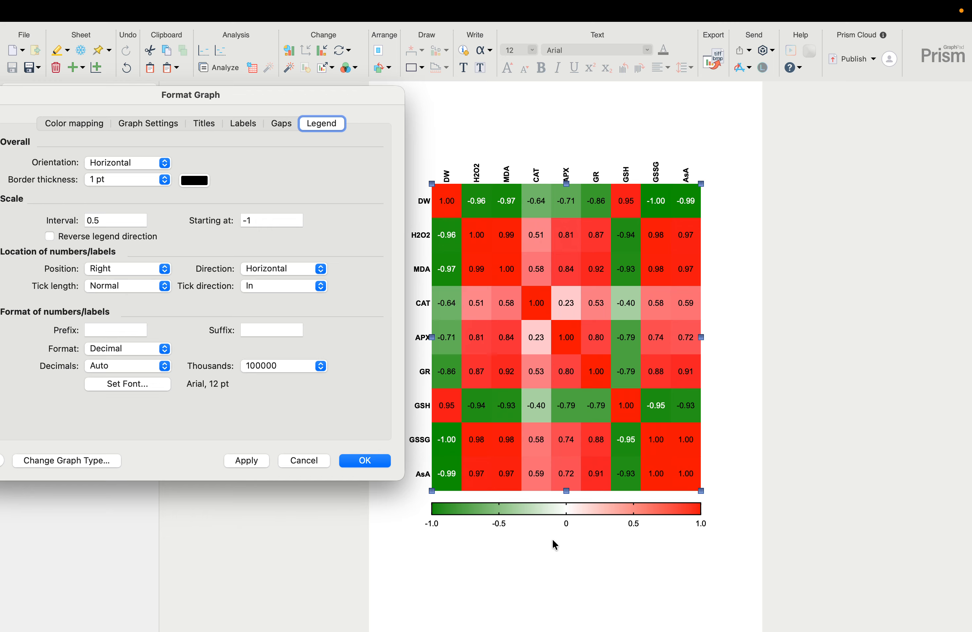
{"action": "left_click", "coordinate": [123, 163]}
{"action": "left_click", "coordinate": [115, 150]}
{"action": "left_click", "coordinate": [244, 461]}
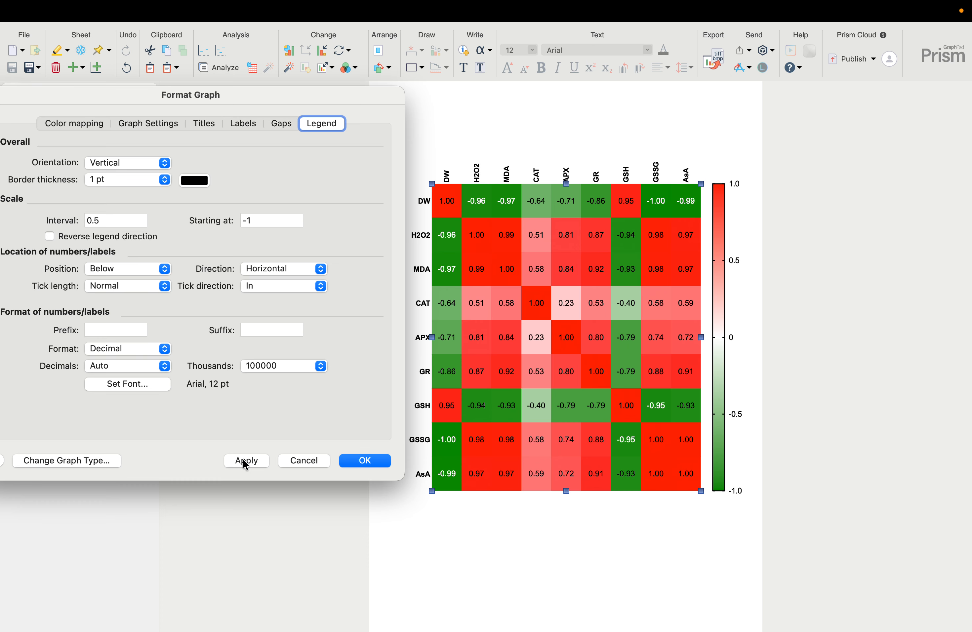
Accept the heatmap's format settings, deselect the graph and start exporting it
{"action": "left_click", "coordinate": [356, 462]}
{"action": "left_click", "coordinate": [540, 521]}
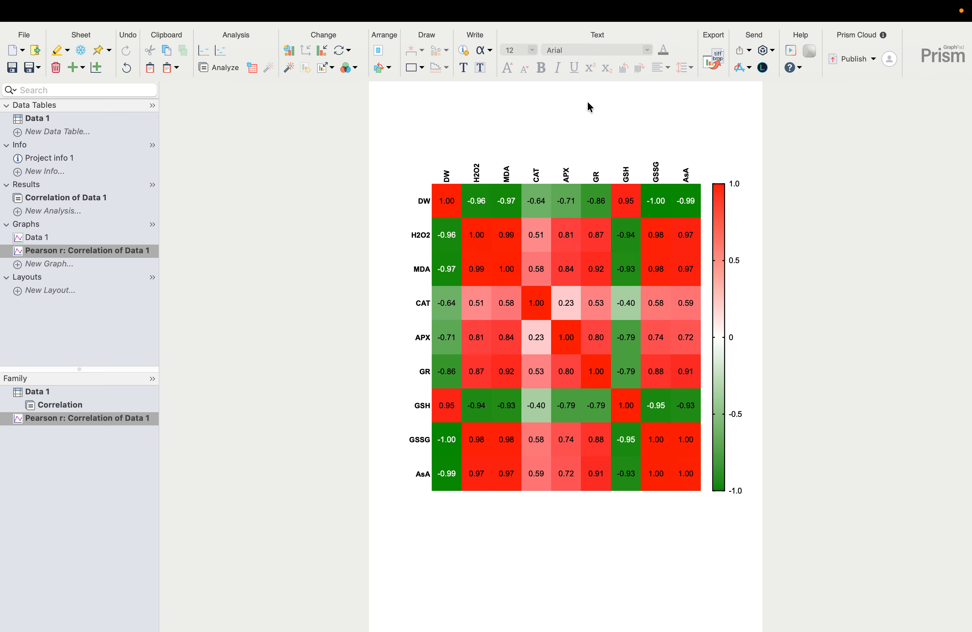
{"action": "left_click", "coordinate": [709, 66]}
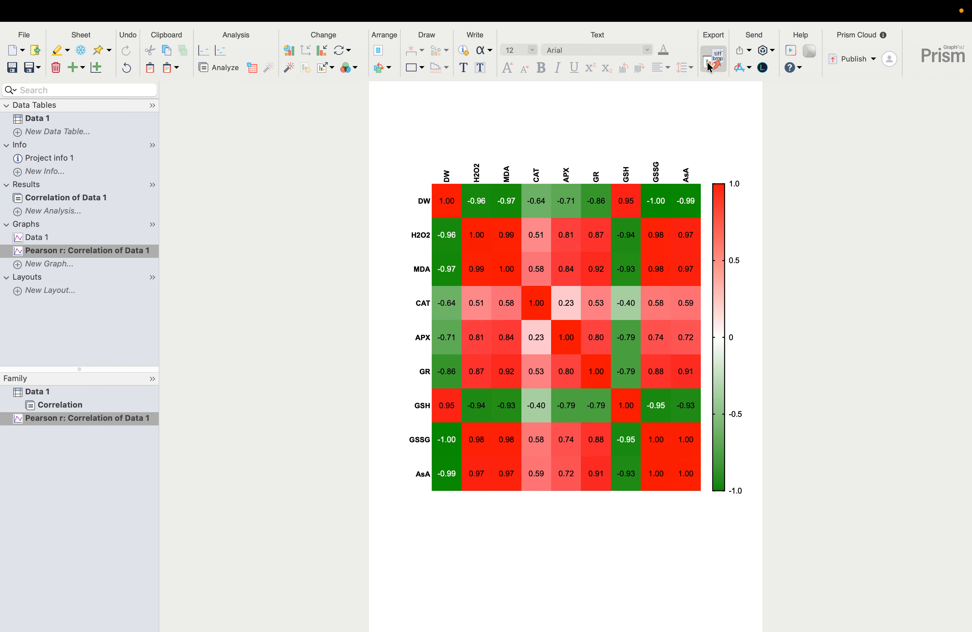